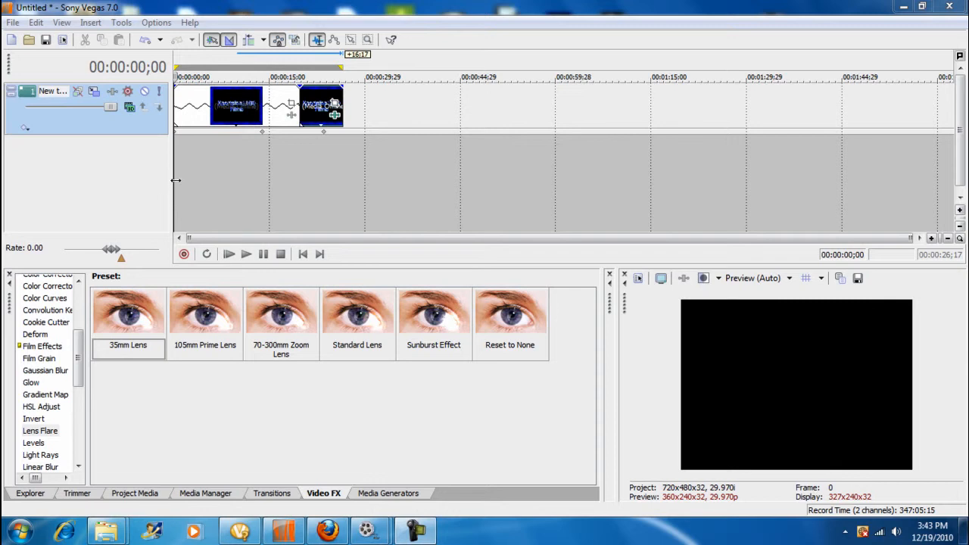
- Preview the existing intro from its beginning and return the playhead to the start of the timeline
{"action": "key", "text": "space"}
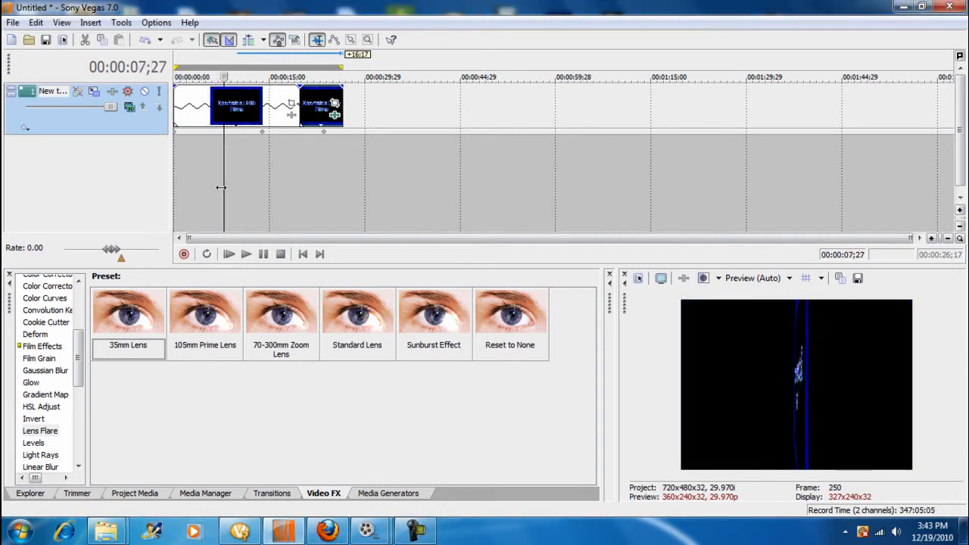
{"action": "left_click_drag", "start_coordinate": [201, 197], "coordinate": [174, 219]}
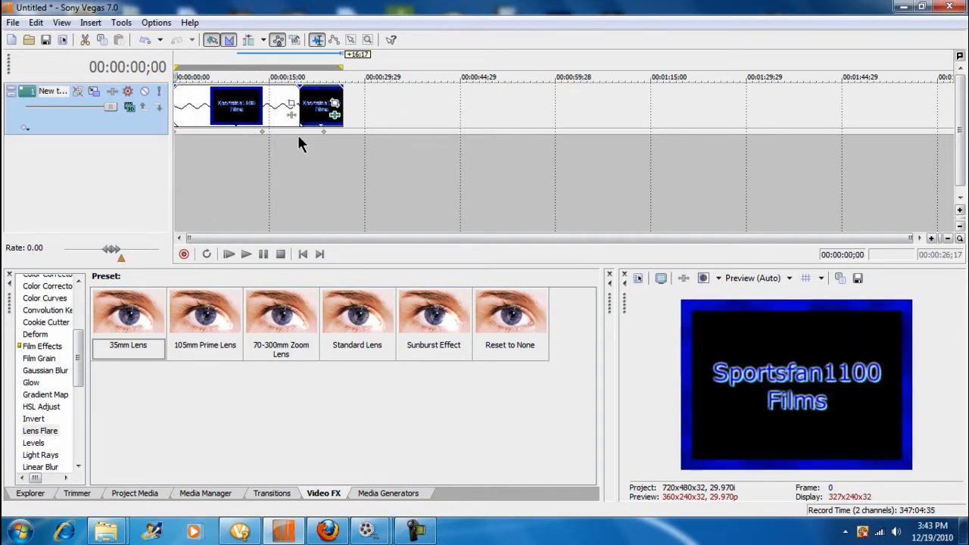
- Create a new project with the NTSC DV (720x480, 29.970 fps) template, discarding the changes to the current untitled project
{"action": "key", "text": "alt+F4"}
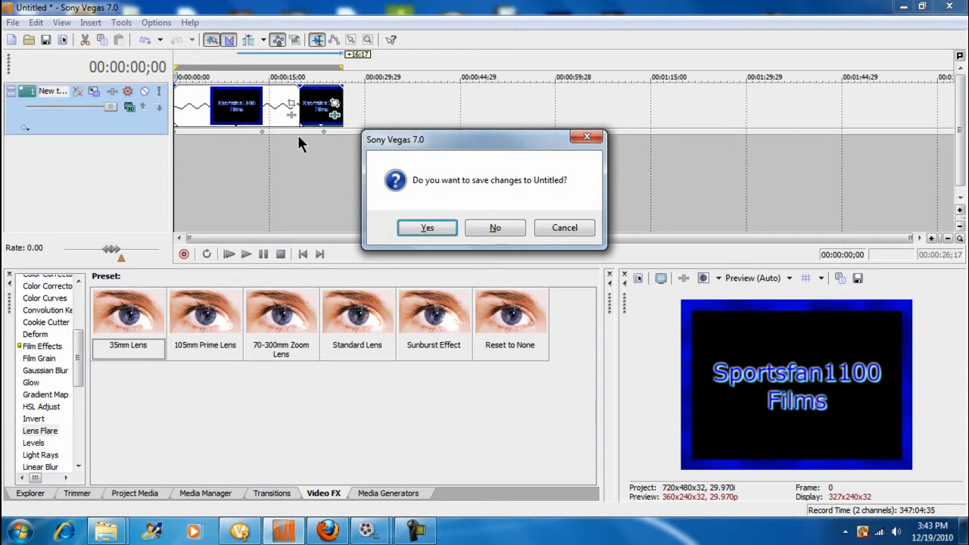
{"action": "key", "text": "Tab"}
{"action": "key", "text": "Return"}
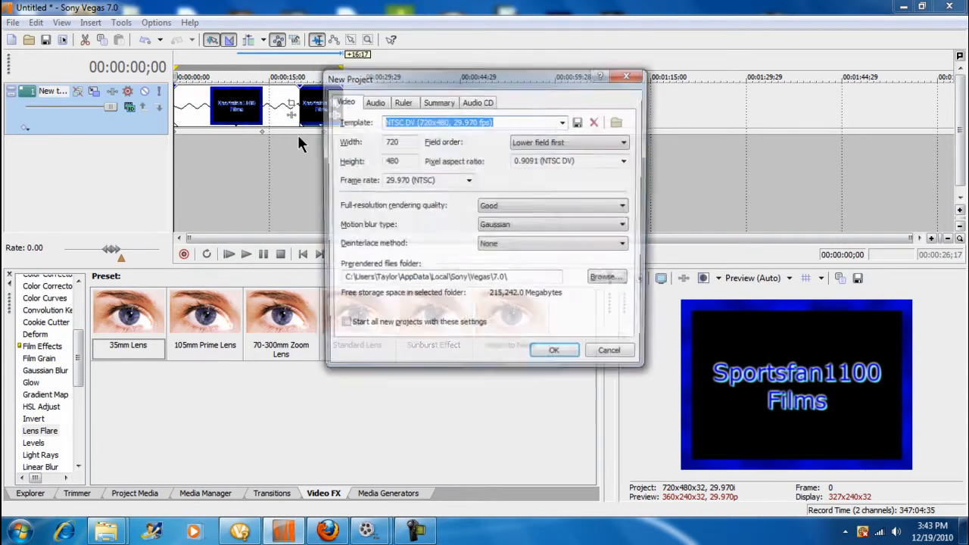
{"action": "left_click_drag", "start_coordinate": [355, 79], "coordinate": [342, 99]}
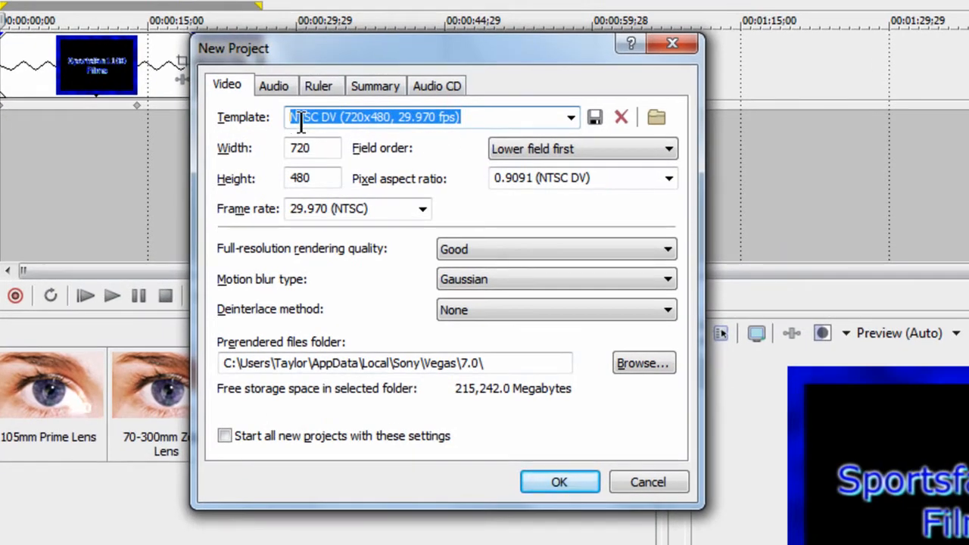
{"action": "left_click", "coordinate": [572, 116]}
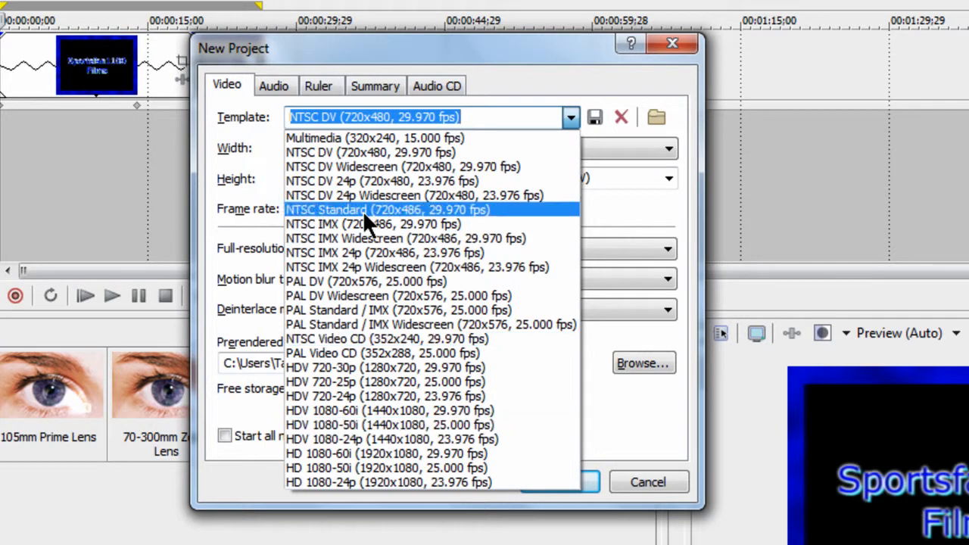
{"action": "left_click", "coordinate": [434, 115]}
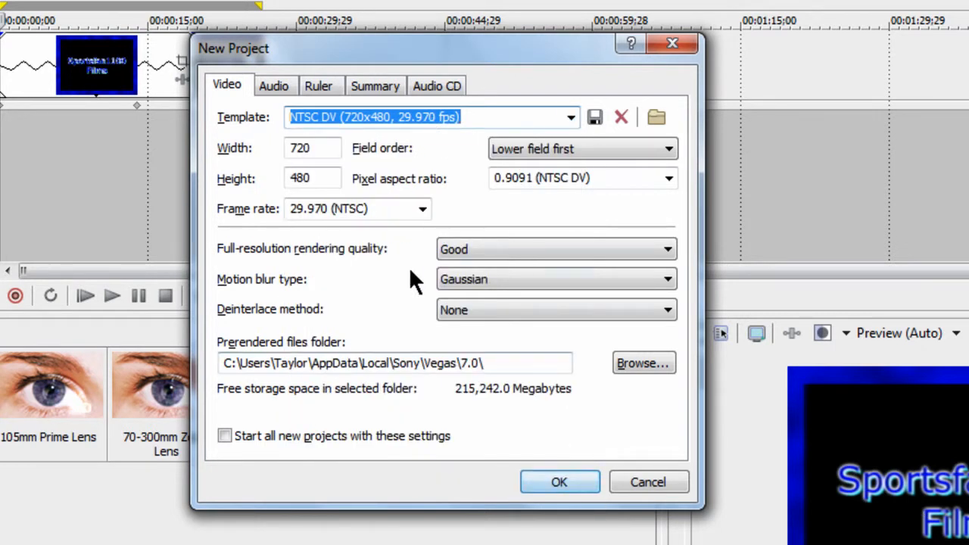
{"action": "left_click", "coordinate": [557, 481]}
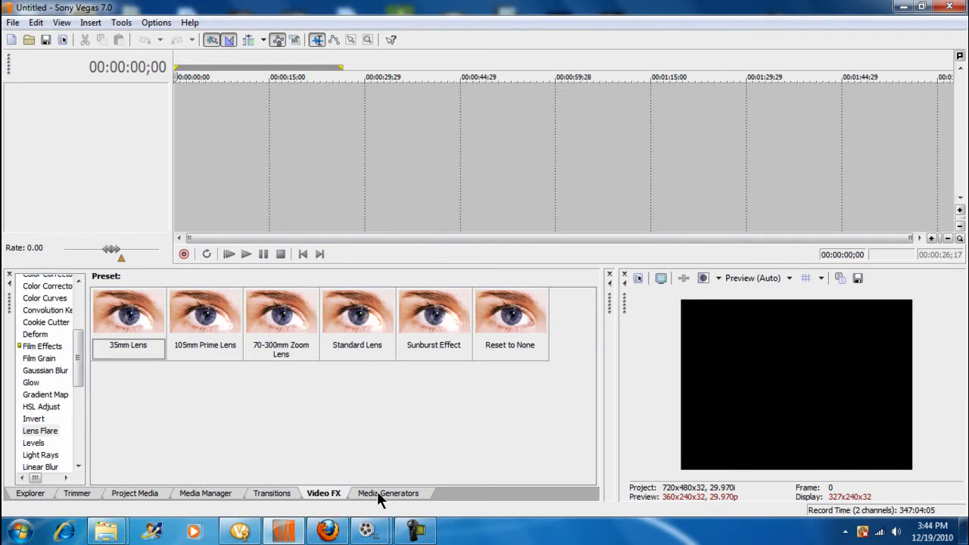
- Add a generated text event with the Cool preset at the start of the empty timeline
{"action": "left_click", "coordinate": [388, 492]}
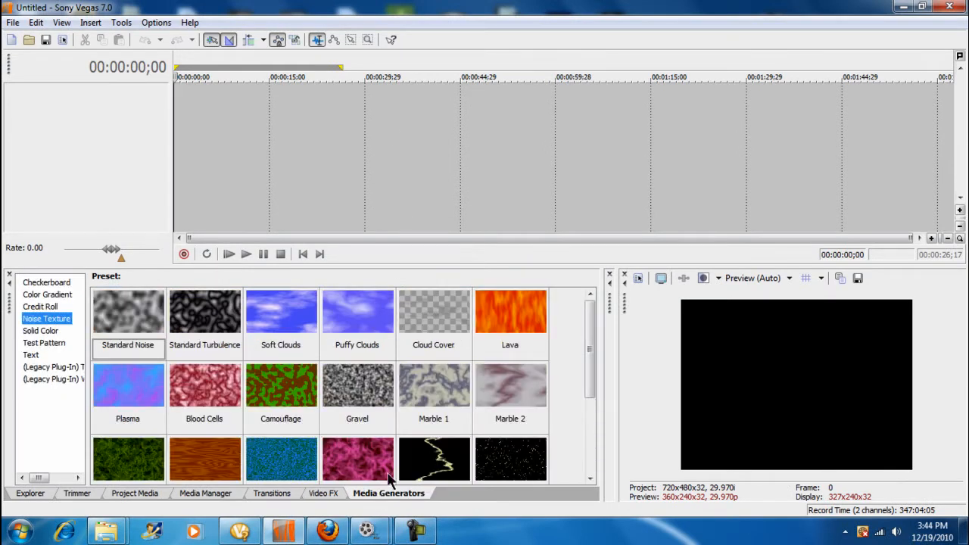
{"action": "left_click", "coordinate": [31, 355]}
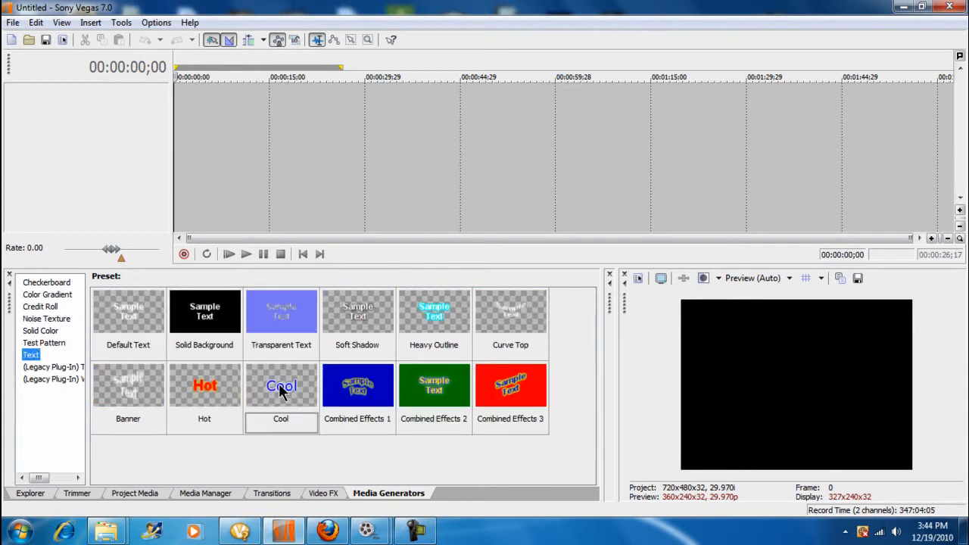
{"action": "left_click_drag", "start_coordinate": [279, 386], "coordinate": [176, 120]}
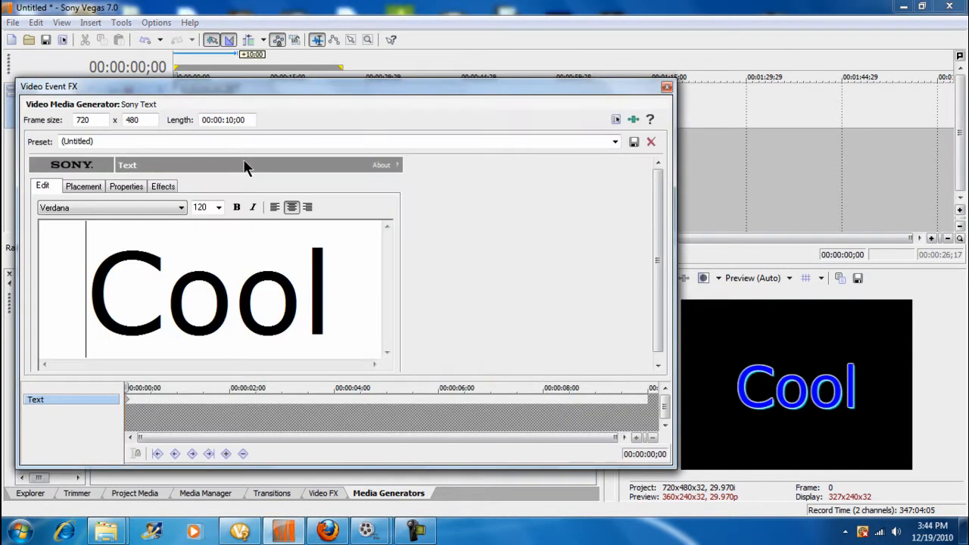
- Replace the sample text with "Sportsfan1100" on the first line and "Films" on the second
{"action": "left_click_drag", "start_coordinate": [335, 294], "coordinate": [51, 247]}
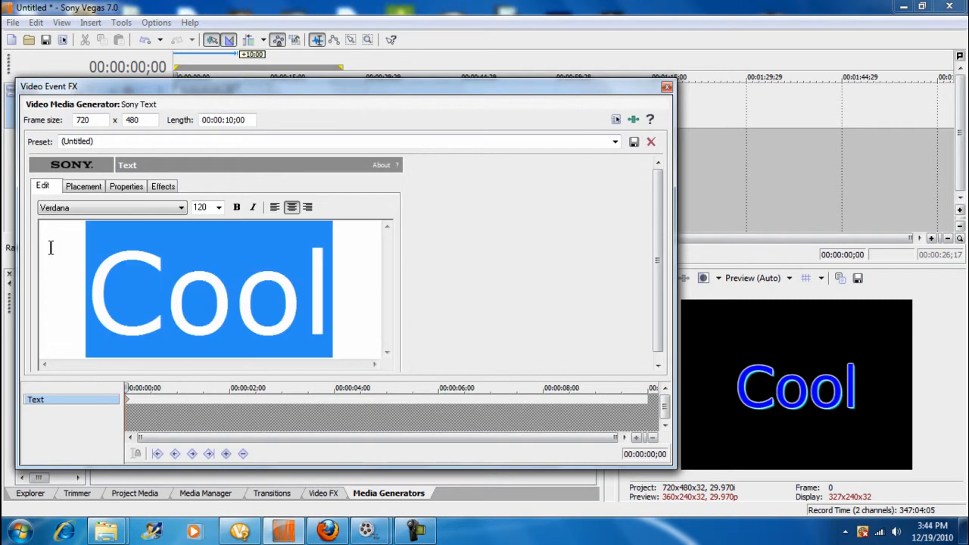
{"action": "key", "text": "Delete"}
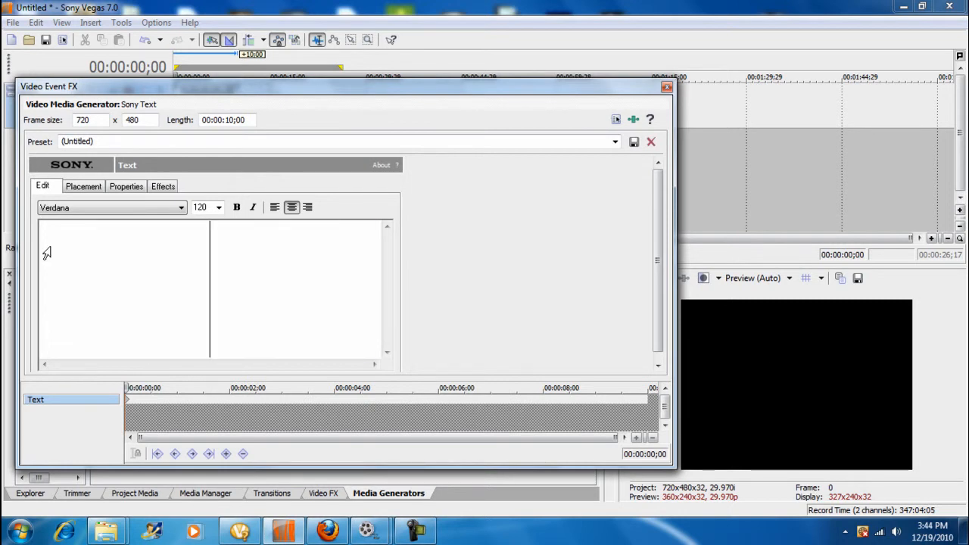
{"action": "type", "text": "Sportsfan1100"}
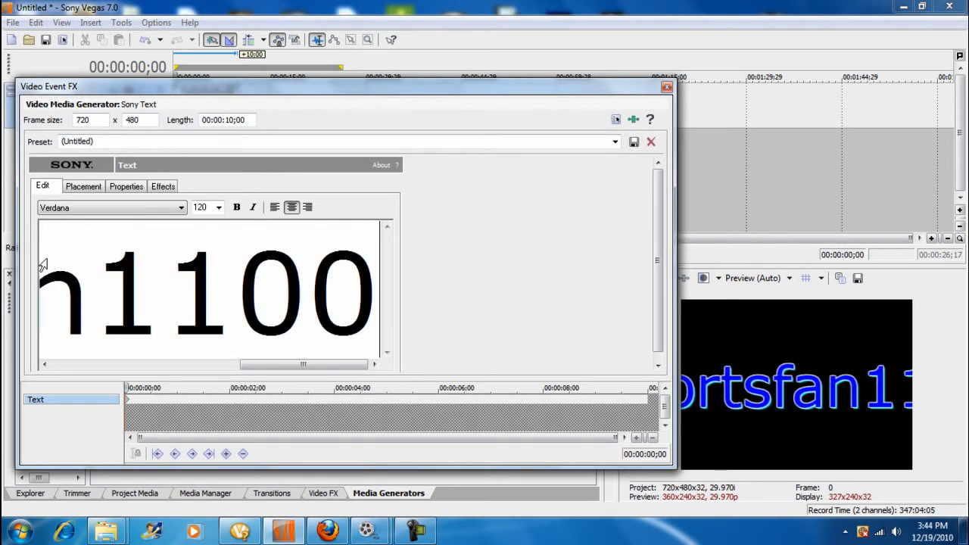
{"action": "key", "text": "Return"}
{"action": "type", "text": "Films"}
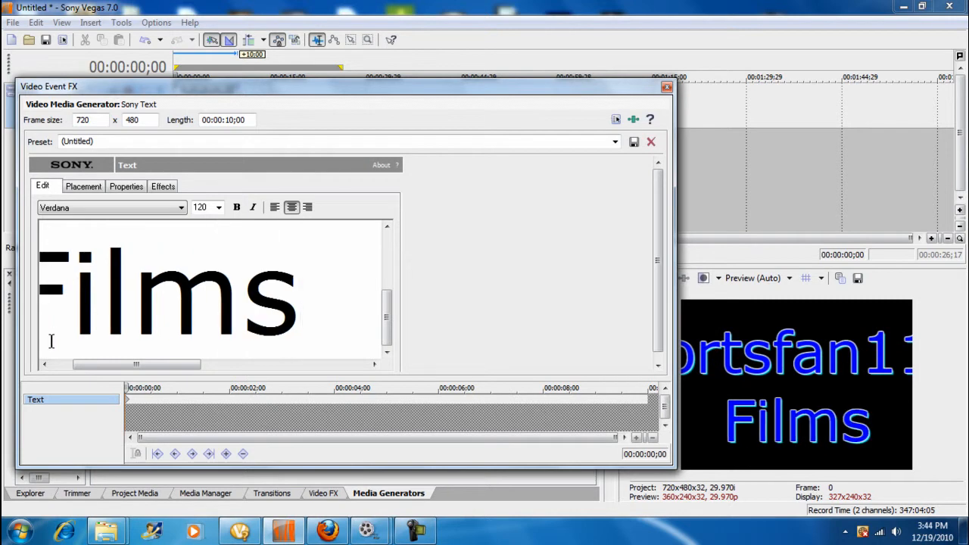
- Set the font size of the whole title text to 48
{"action": "key", "text": "ctrl+a"}
{"action": "left_click", "coordinate": [217, 207]}
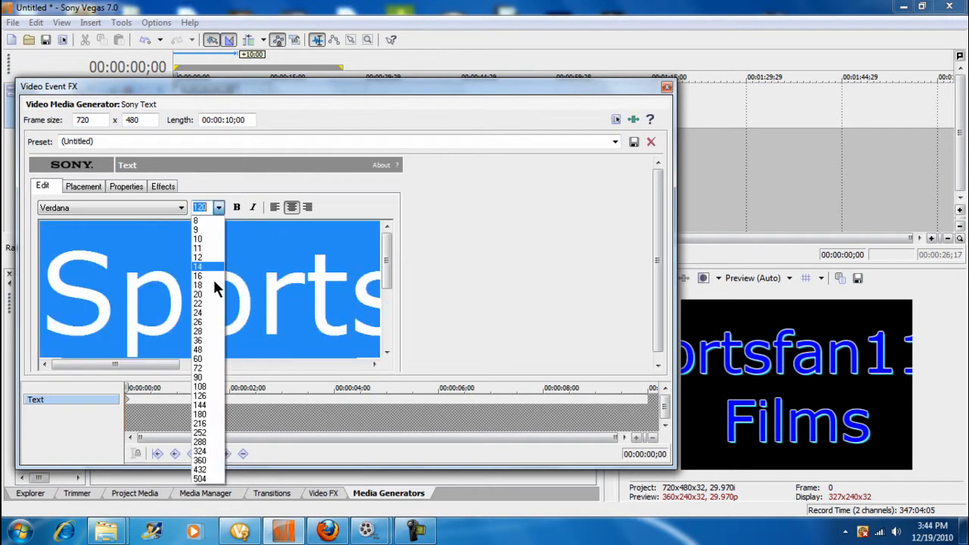
{"action": "left_click", "coordinate": [202, 368]}
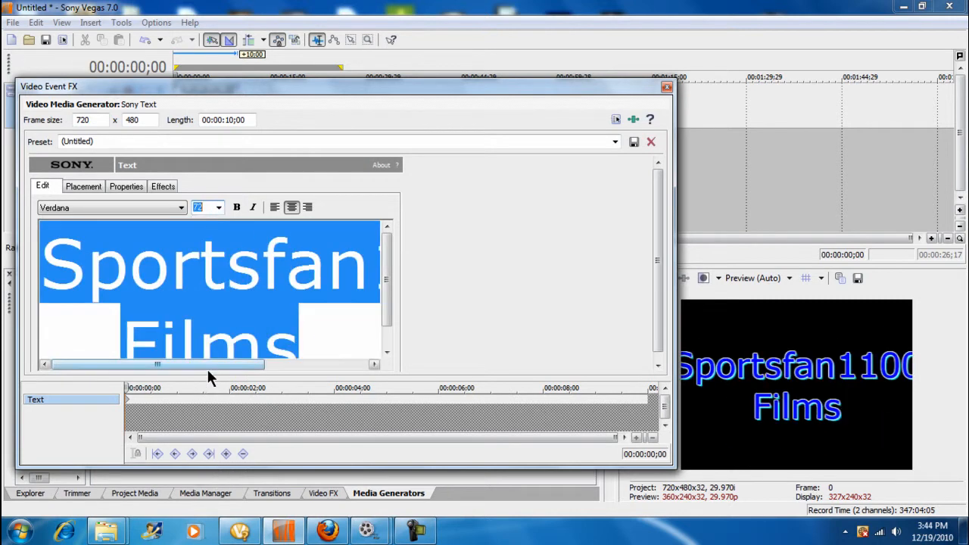
{"action": "left_click", "coordinate": [224, 208]}
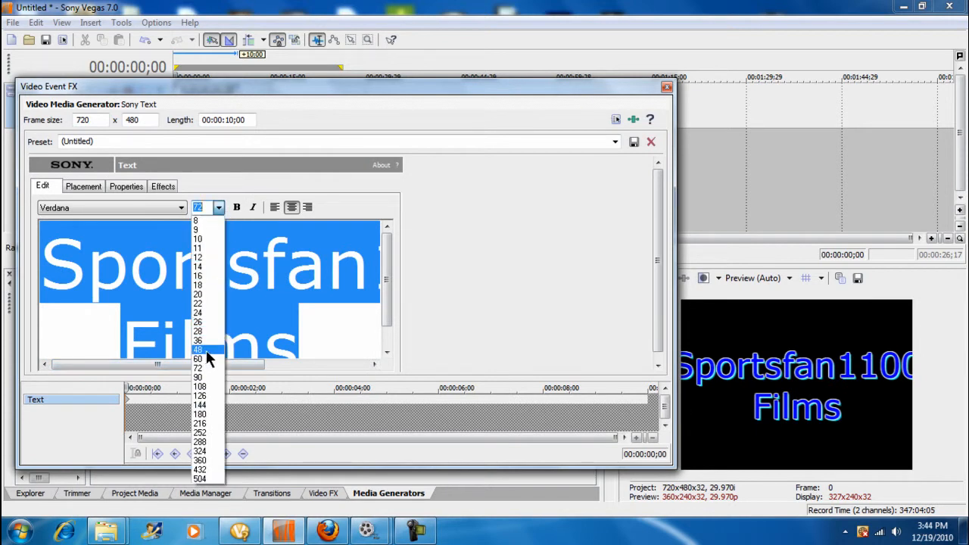
{"action": "left_click", "coordinate": [204, 350]}
- Adjust the outline effect of the title text and close the text settings
{"action": "left_click_drag", "start_coordinate": [497, 95], "coordinate": [579, 69]}
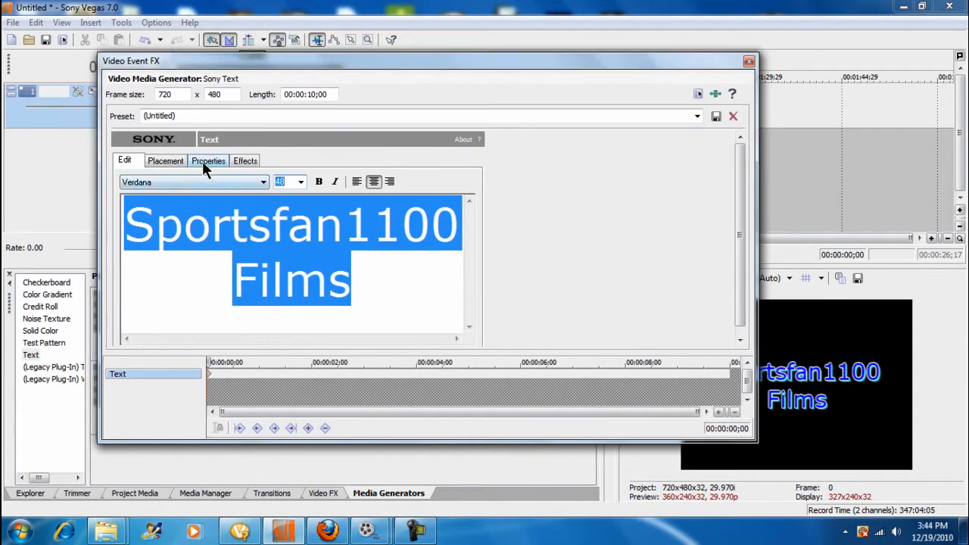
{"action": "left_click", "coordinate": [239, 160]}
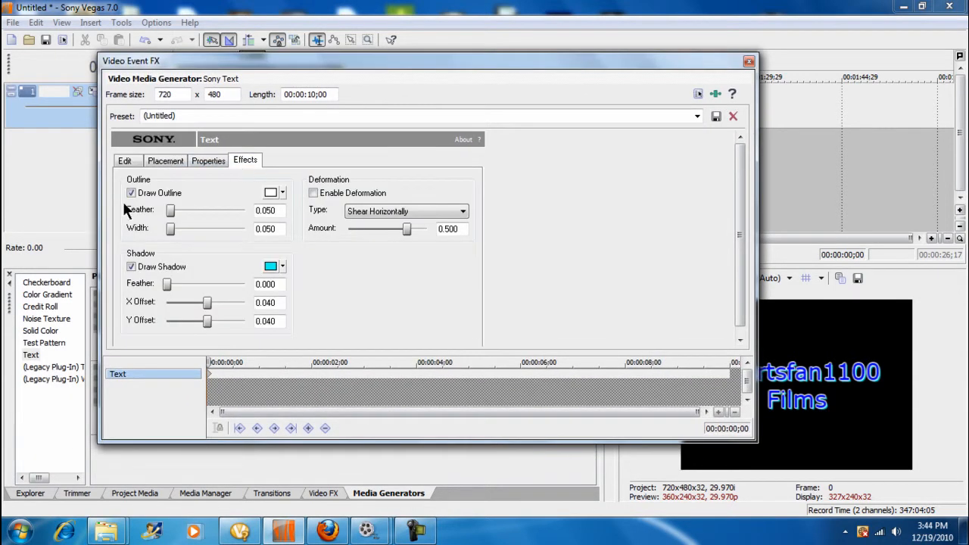
{"action": "left_click_drag", "start_coordinate": [171, 212], "coordinate": [181, 229]}
{"action": "left_click", "coordinate": [748, 61]}
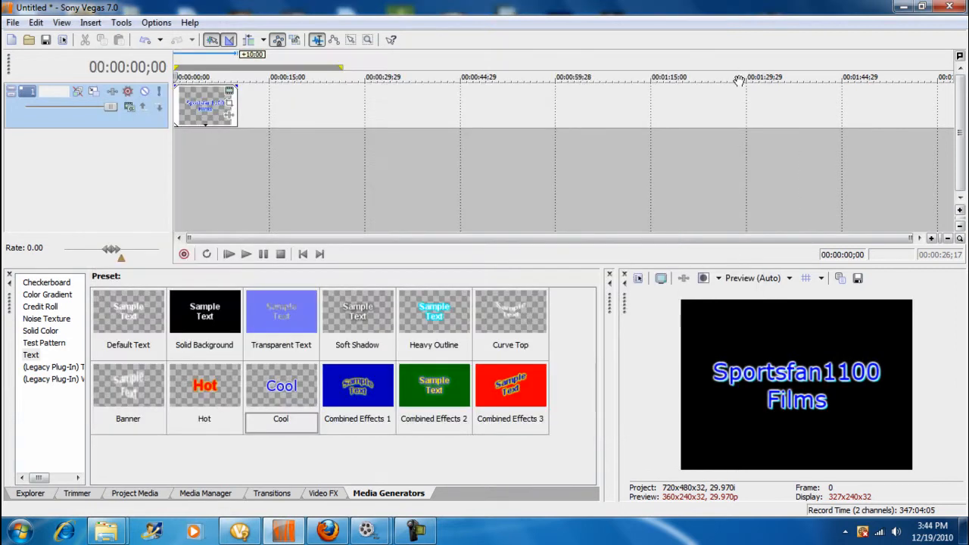
- Apply the Border video effect with the Translucent Blue Border preset to the title event
{"action": "right_click", "coordinate": [273, 99]}
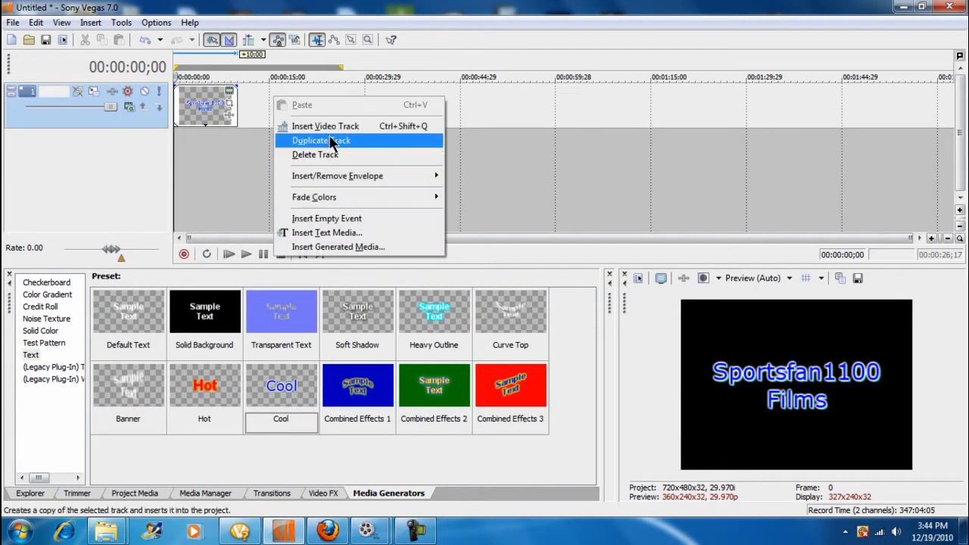
{"action": "left_click", "coordinate": [188, 108]}
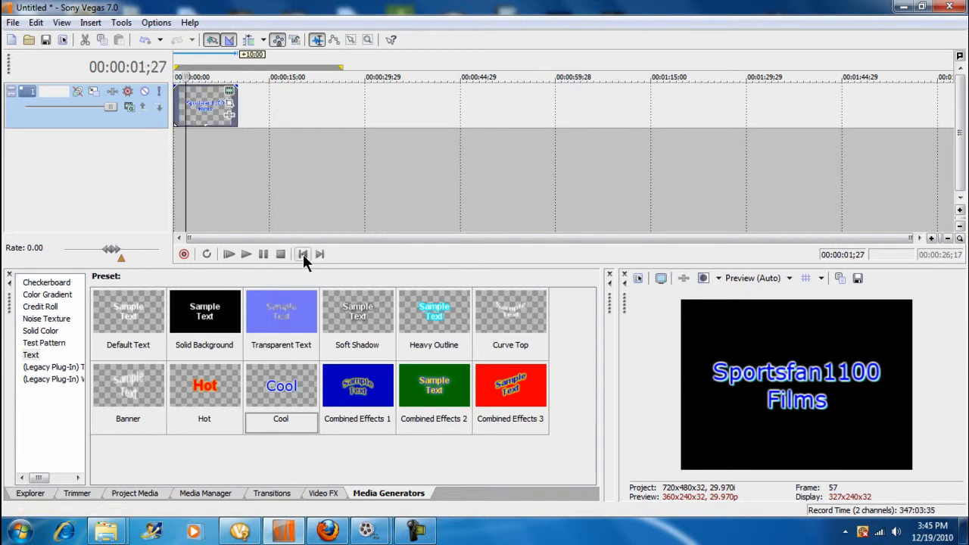
{"action": "left_click", "coordinate": [323, 492]}
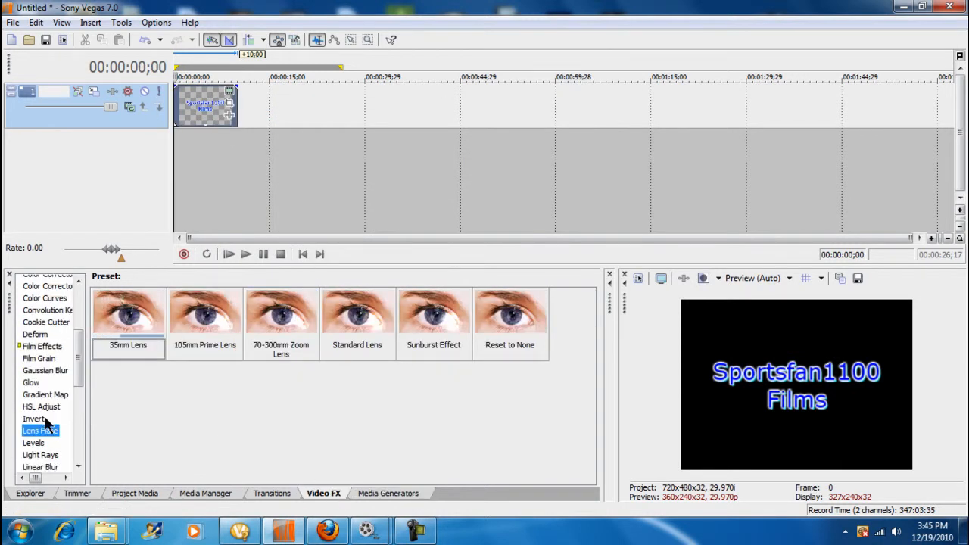
{"action": "left_click_drag", "start_coordinate": [81, 362], "coordinate": [77, 311]}
{"action": "left_click", "coordinate": [22, 320]}
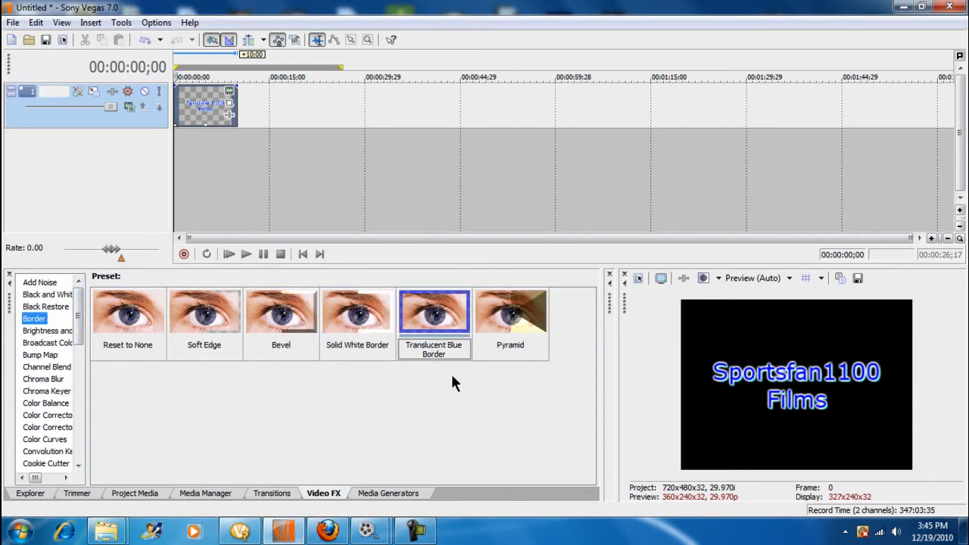
{"action": "left_click_drag", "start_coordinate": [454, 352], "coordinate": [208, 117]}
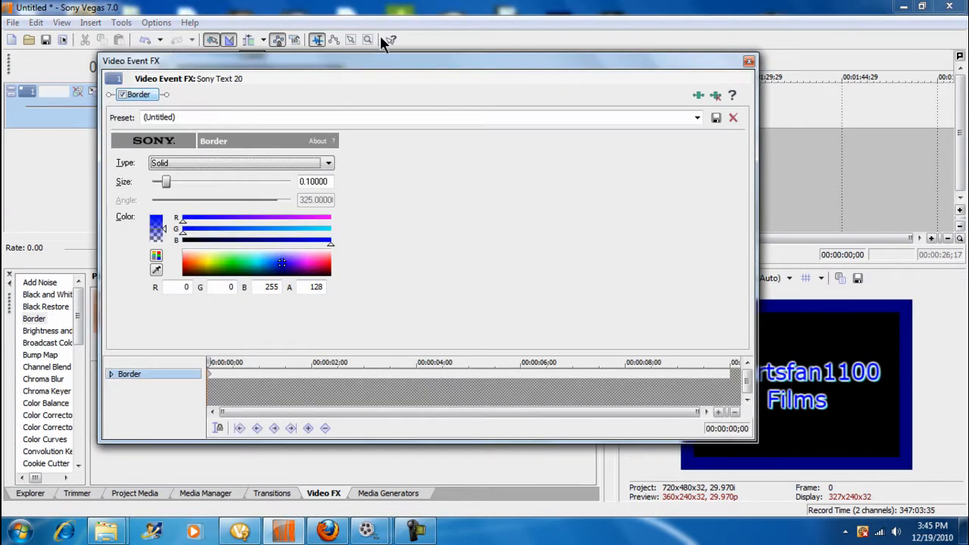
- Fine-tune the size of the title's blue border and close the effect settings
{"action": "left_click_drag", "start_coordinate": [382, 64], "coordinate": [314, 89]}
{"action": "left_click_drag", "start_coordinate": [99, 212], "coordinate": [99, 213]}
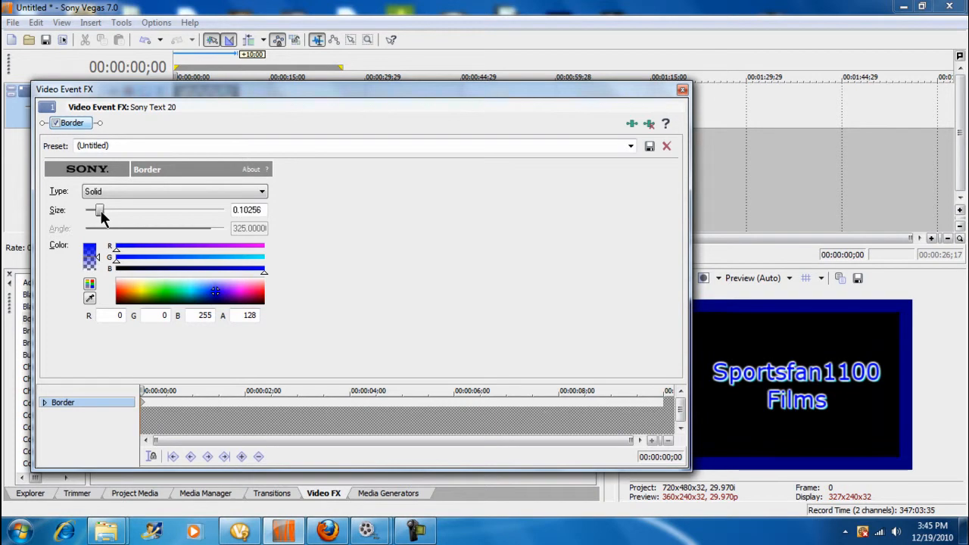
{"action": "left_click_drag", "start_coordinate": [99, 211], "coordinate": [97, 211]}
{"action": "left_click", "coordinate": [681, 89]}
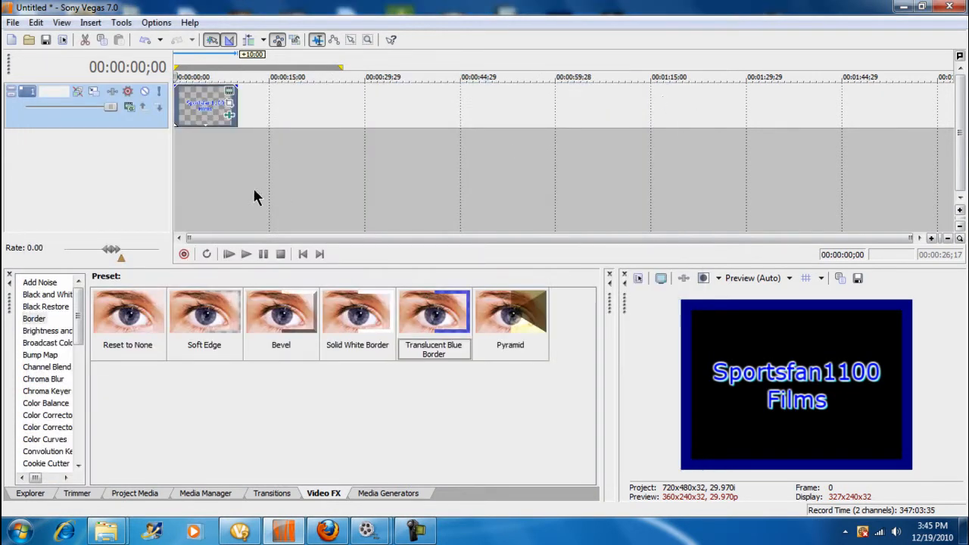
- Insert a new video track above the title and place a Standard Noise texture at its start
{"action": "right_click", "coordinate": [302, 96]}
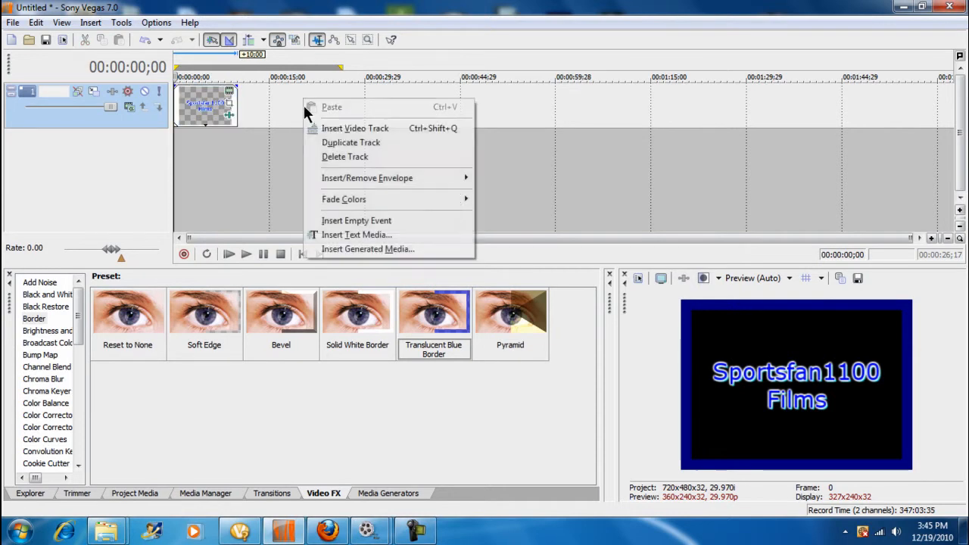
{"action": "left_click", "coordinate": [325, 125]}
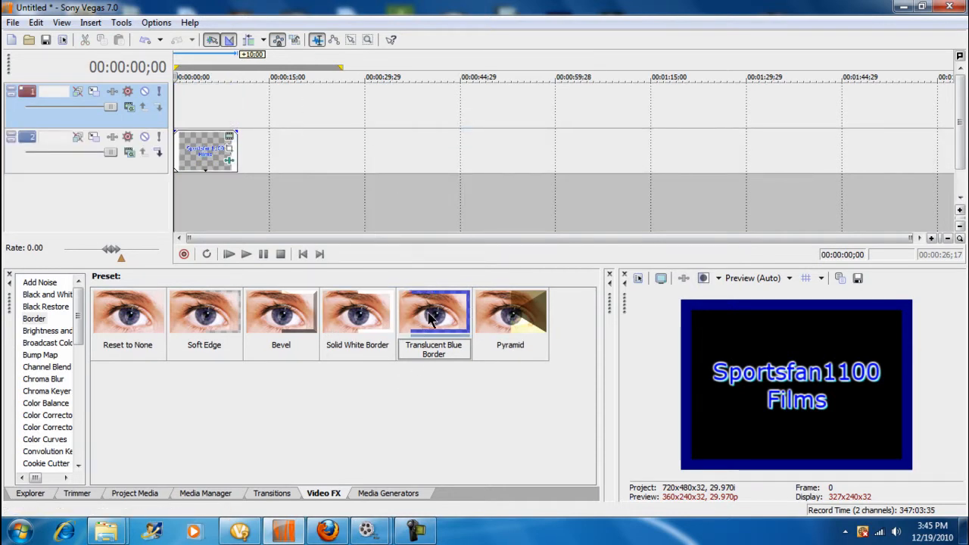
{"action": "left_click", "coordinate": [405, 495]}
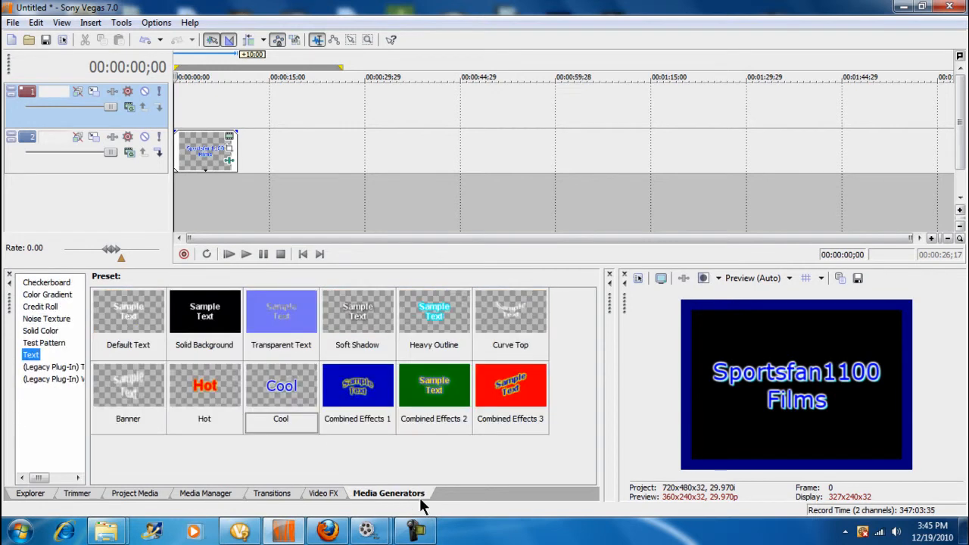
{"action": "left_click", "coordinate": [47, 319]}
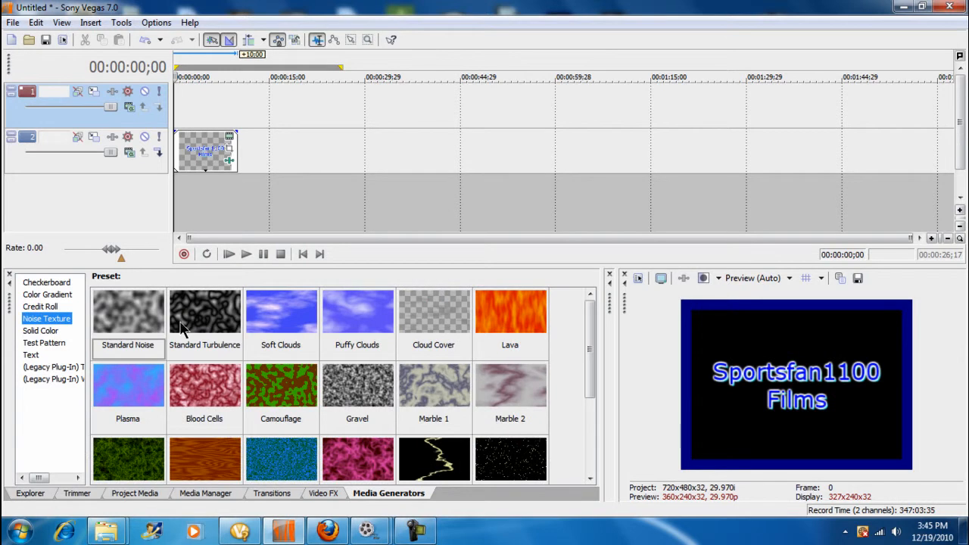
{"action": "scroll", "coordinate": [592, 333], "scroll_direction": "down", "scroll_amount": 1}
{"action": "scroll", "coordinate": [592, 333], "scroll_direction": "up", "scroll_amount": 1}
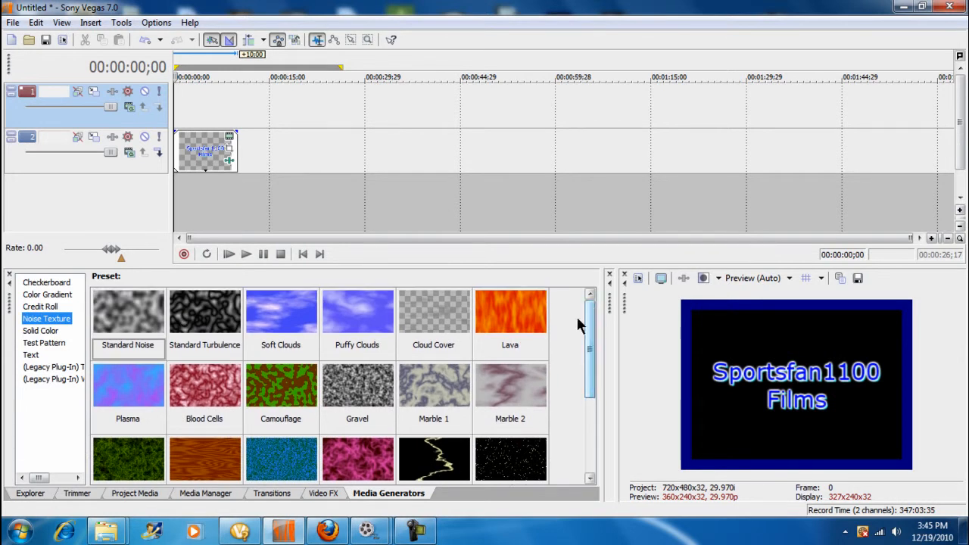
{"action": "left_click_drag", "start_coordinate": [128, 330], "coordinate": [171, 122]}
- Set Color A of the noise texture to a dark blue of R 0, G 27, B 150
{"action": "left_click_drag", "start_coordinate": [349, 86], "coordinate": [303, 84]}
{"action": "left_click", "coordinate": [391, 230]}
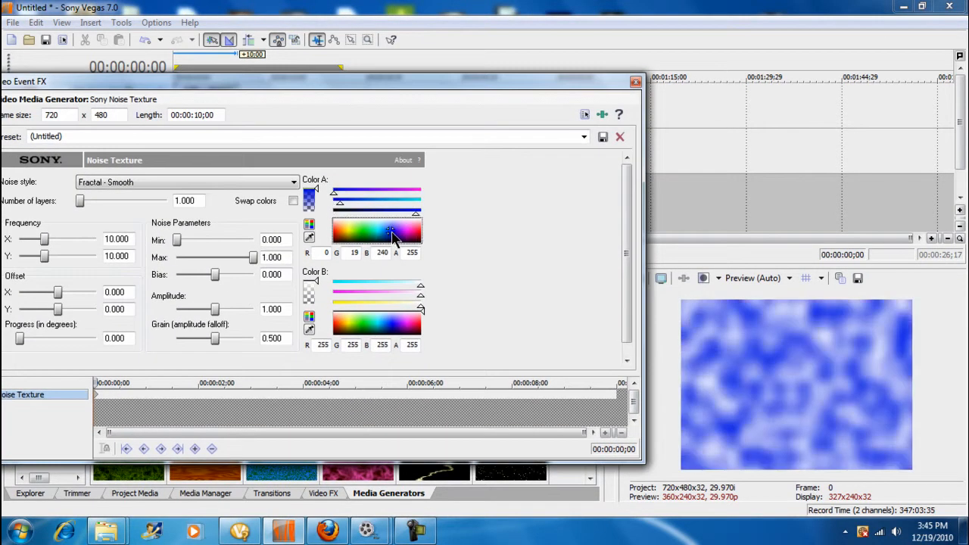
{"action": "left_click_drag", "start_coordinate": [395, 234], "coordinate": [391, 236]}
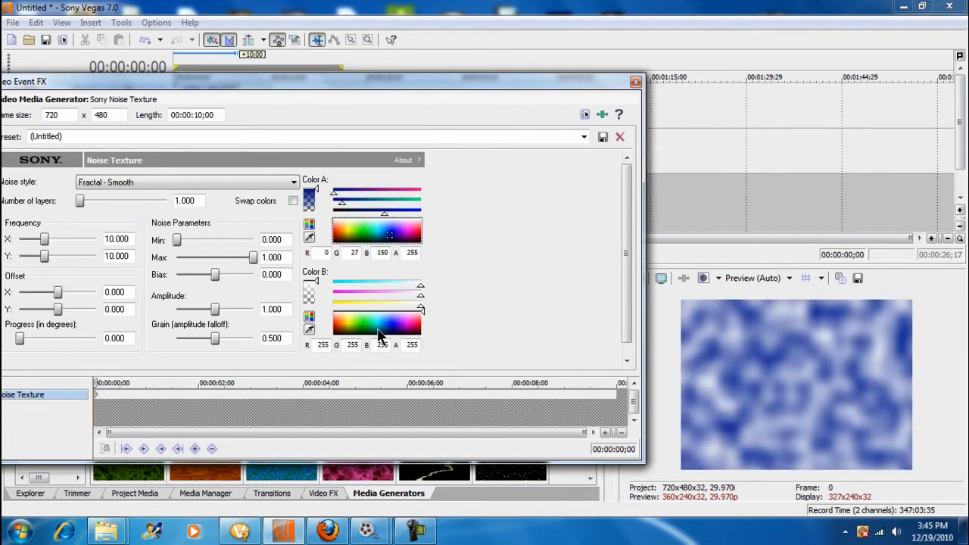
- Set Color B of the noise texture to a light blue of R 165, G 203, B 255
{"action": "left_click", "coordinate": [392, 327]}
{"action": "left_click_drag", "start_coordinate": [393, 333], "coordinate": [393, 314]}
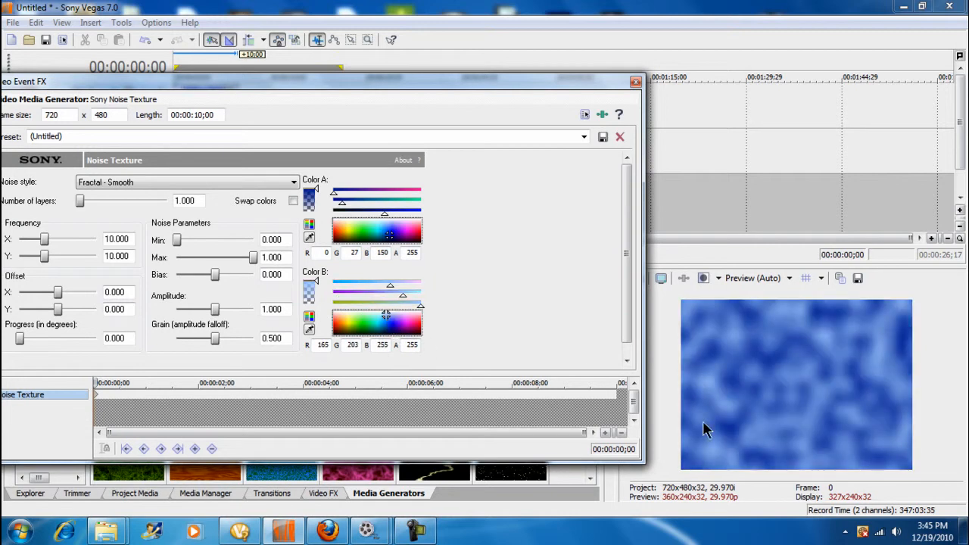
{"action": "left_click_drag", "start_coordinate": [329, 75], "coordinate": [367, 69]}
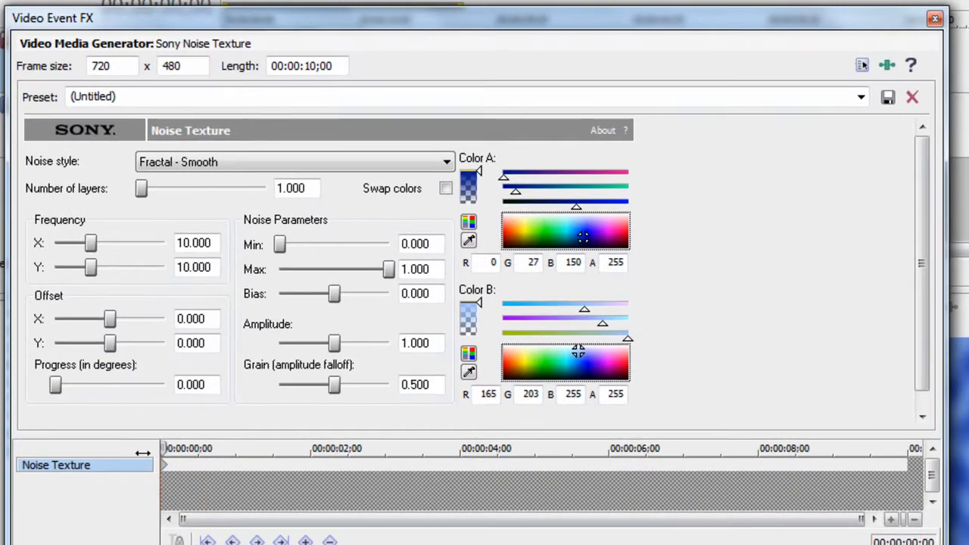
- Keyframe the noise texture's progress to 10.000 degrees at 00:00:10;00 and close the generator settings
{"action": "left_click_drag", "start_coordinate": [162, 451], "coordinate": [908, 449]}
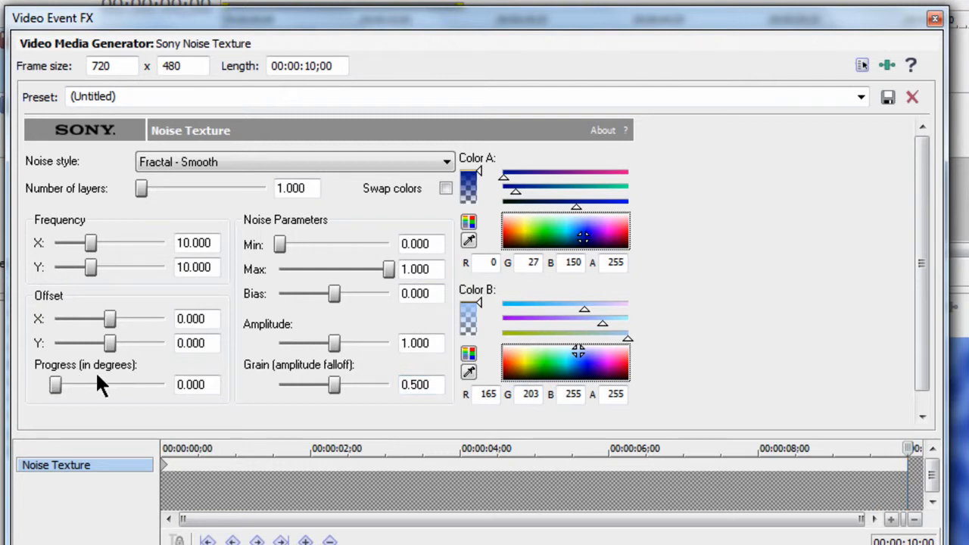
{"action": "left_click_drag", "start_coordinate": [52, 382], "coordinate": [195, 386]}
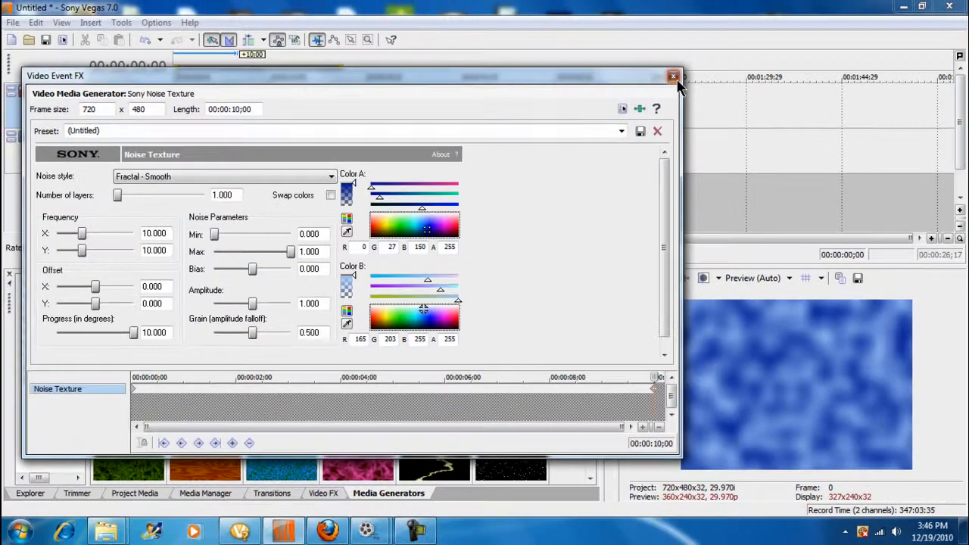
{"action": "left_click", "coordinate": [934, 18]}
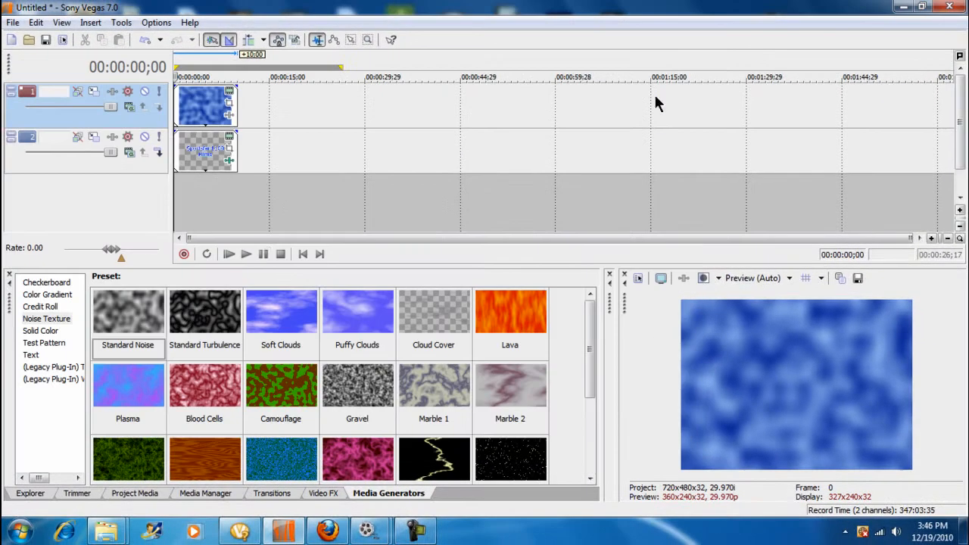
- Play the start of the animated noise texture and return to the beginning of the timeline
{"action": "left_click", "coordinate": [254, 255]}
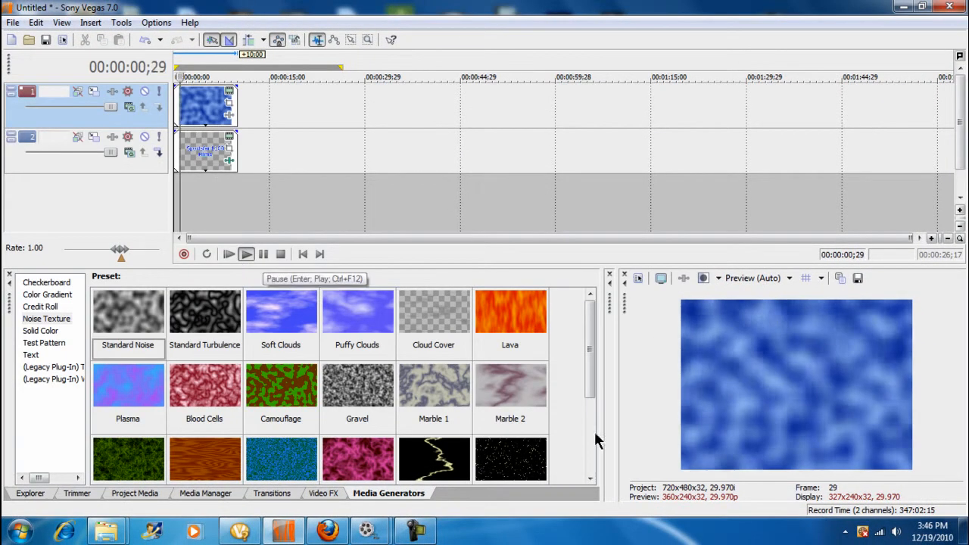
{"action": "left_click", "coordinate": [267, 253]}
{"action": "left_click", "coordinate": [302, 254]}
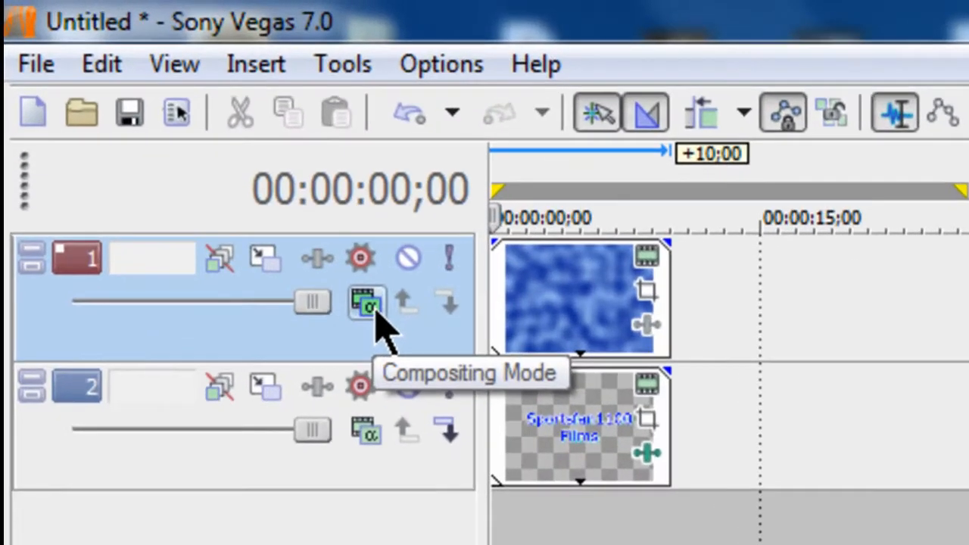
- Change the noise track's compositing mode so the texture shows only through the title and border, and play back the result
{"action": "left_click", "coordinate": [131, 109]}
{"action": "left_click", "coordinate": [464, 214]}
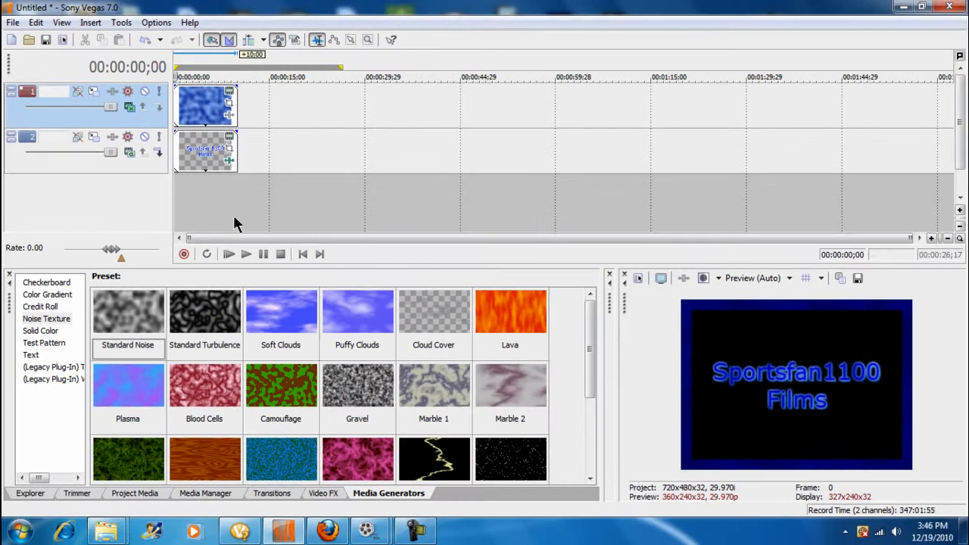
{"action": "left_click", "coordinate": [248, 254]}
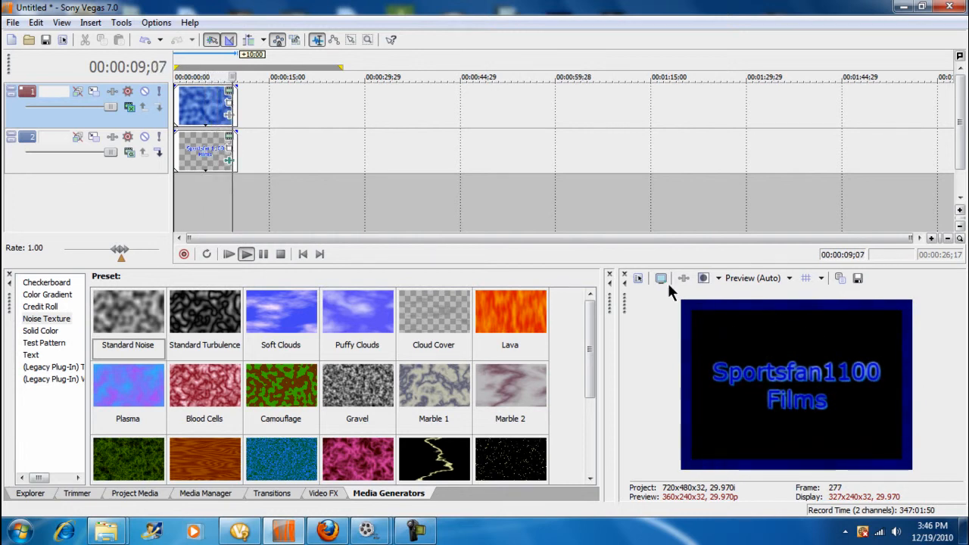
{"action": "left_click", "coordinate": [302, 250]}
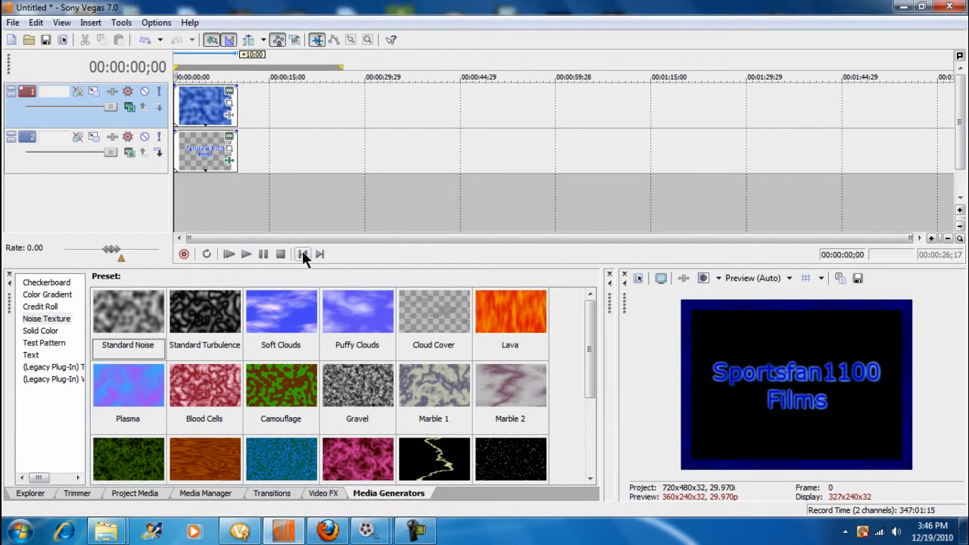
- Scrub through the composited title and noise events and return to the start of the timeline
{"action": "left_click", "coordinate": [201, 117]}
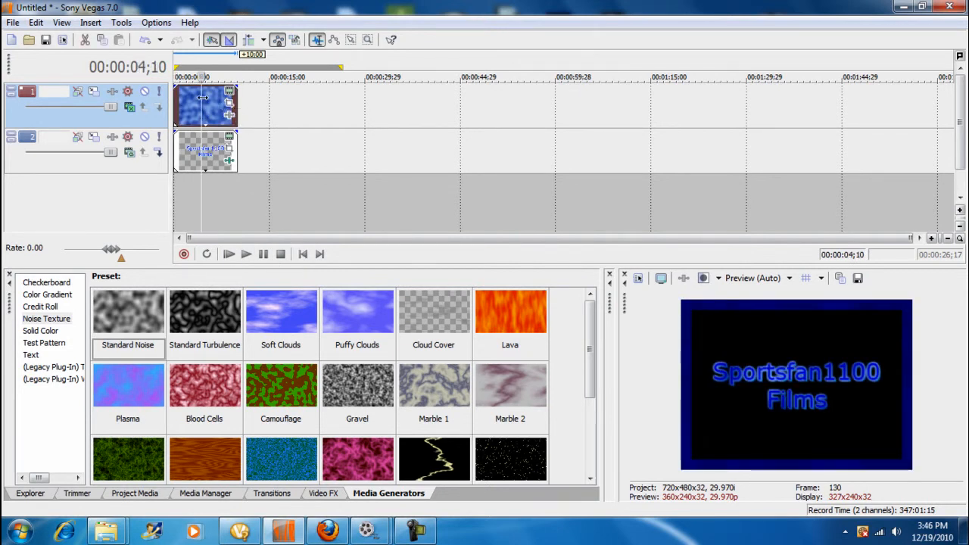
{"action": "mouse_move", "coordinate": [201, 208]}
{"action": "left_mouse_down"}
{"action": "mouse_move", "coordinate": [189, 216]}
{"action": "mouse_move", "coordinate": [216, 217]}
{"action": "mouse_move", "coordinate": [206, 219]}
{"action": "left_mouse_up"}
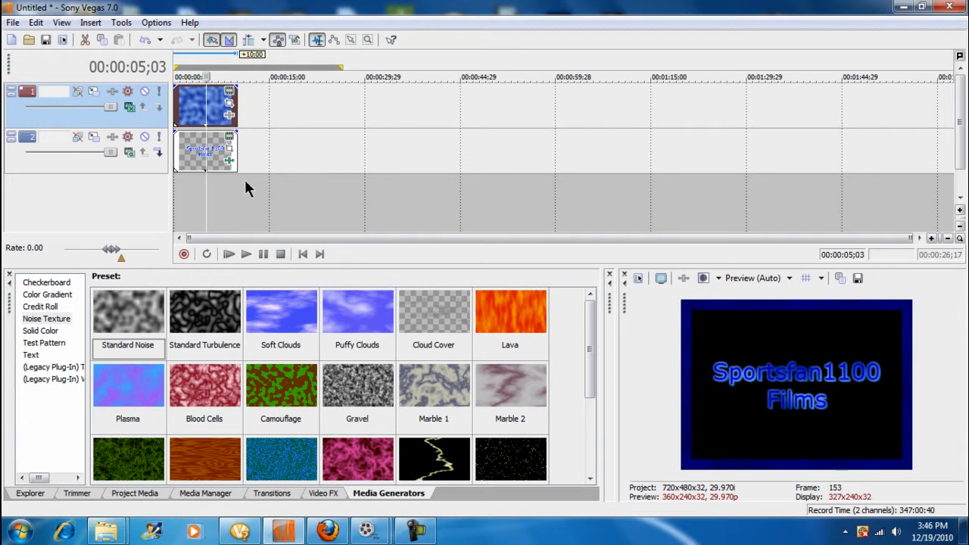
{"action": "left_click_drag", "start_coordinate": [207, 206], "coordinate": [168, 200]}
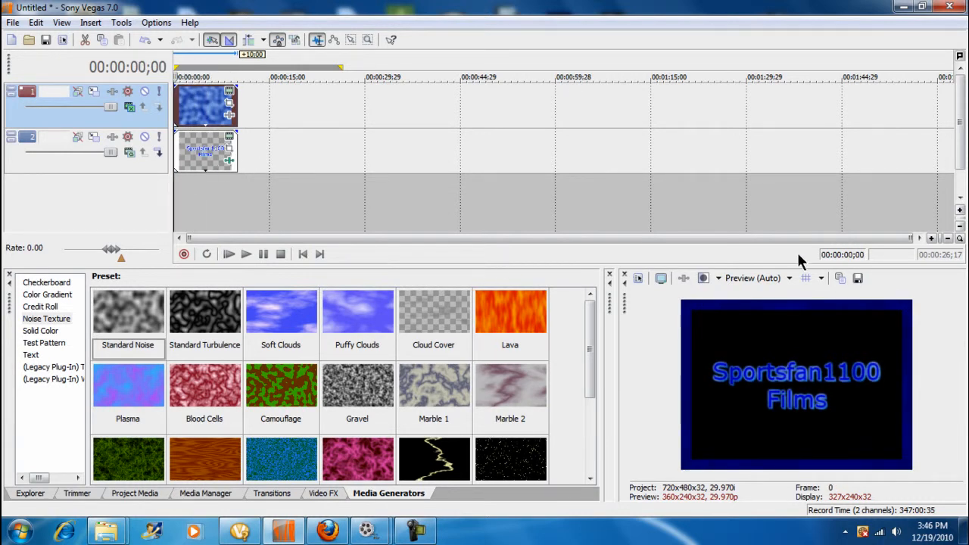
{"action": "left_click", "coordinate": [314, 97]}
{"action": "left_click", "coordinate": [302, 253]}
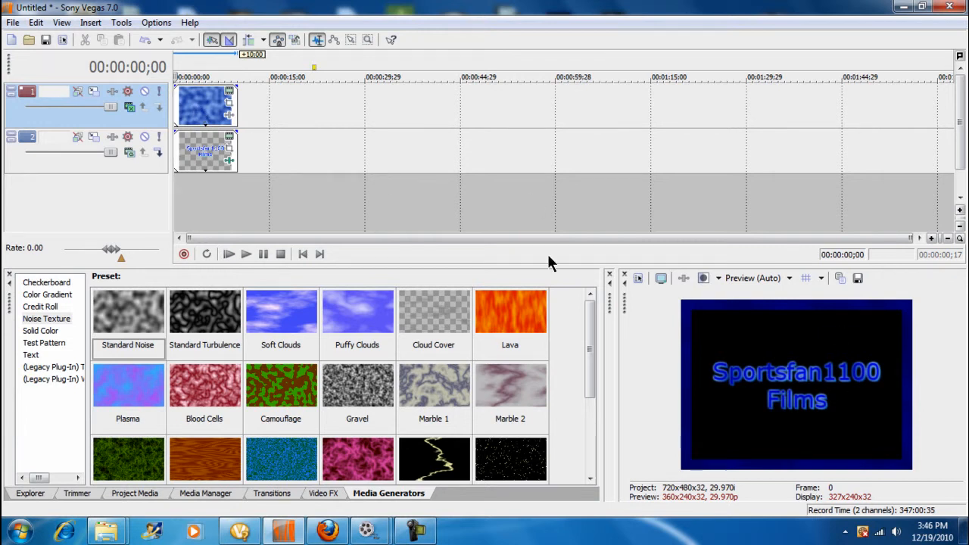
- Insert a new video track above the noise texture and copy the title event from the lowest track
{"action": "right_click", "coordinate": [298, 106]}
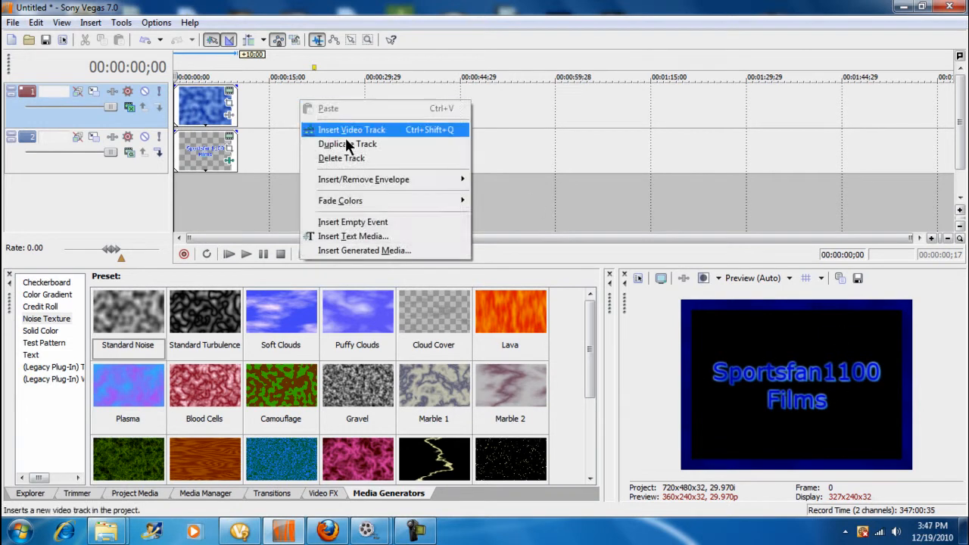
{"action": "left_click", "coordinate": [352, 130]}
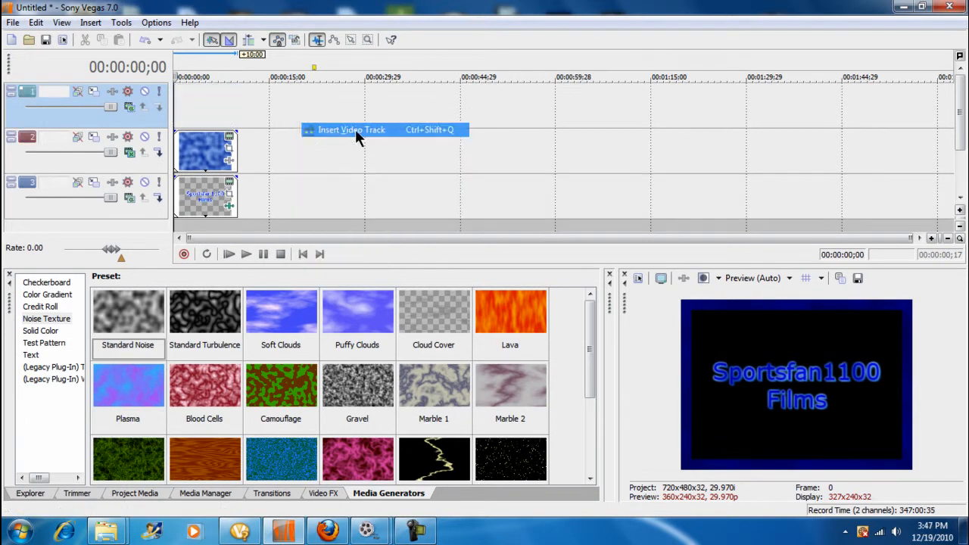
{"action": "right_click", "coordinate": [206, 195]}
{"action": "left_click", "coordinate": [194, 195]}
{"action": "key", "text": "c"}
{"action": "left_click", "coordinate": [594, 258]}
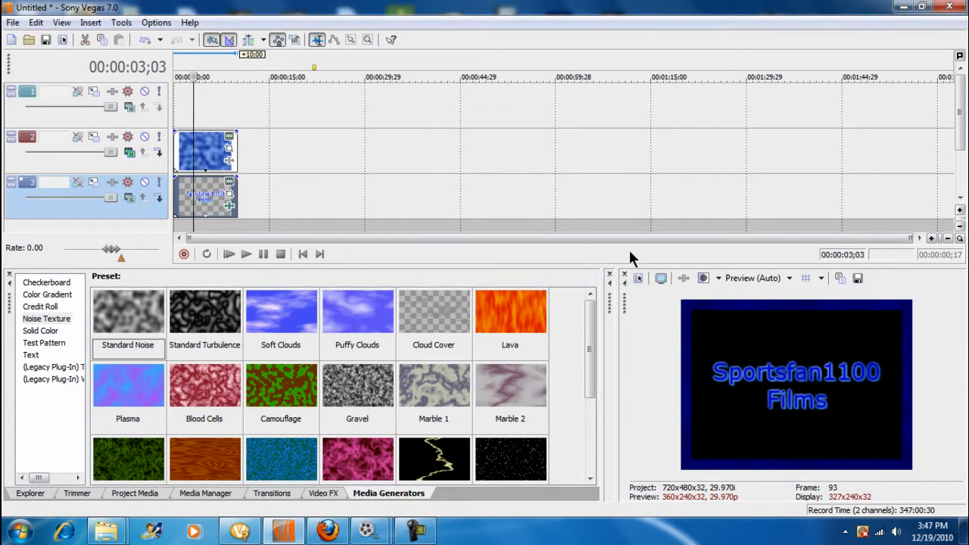
- Paste the copied title event onto the empty top track and align it with the start of the timeline
{"action": "left_click", "coordinate": [217, 99]}
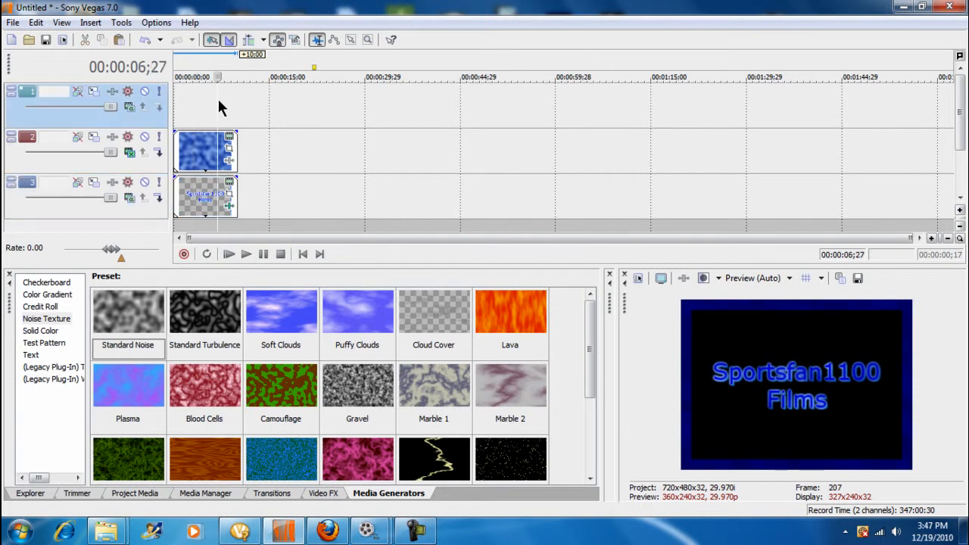
{"action": "key", "text": "ctrl+v"}
{"action": "left_click", "coordinate": [583, 240]}
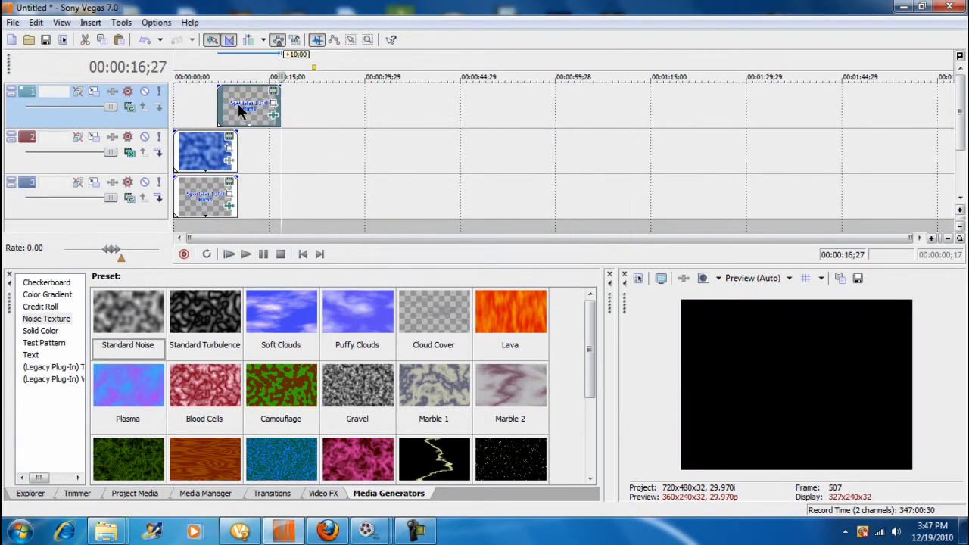
{"action": "left_click_drag", "start_coordinate": [236, 114], "coordinate": [193, 112]}
{"action": "left_click", "coordinate": [303, 255]}
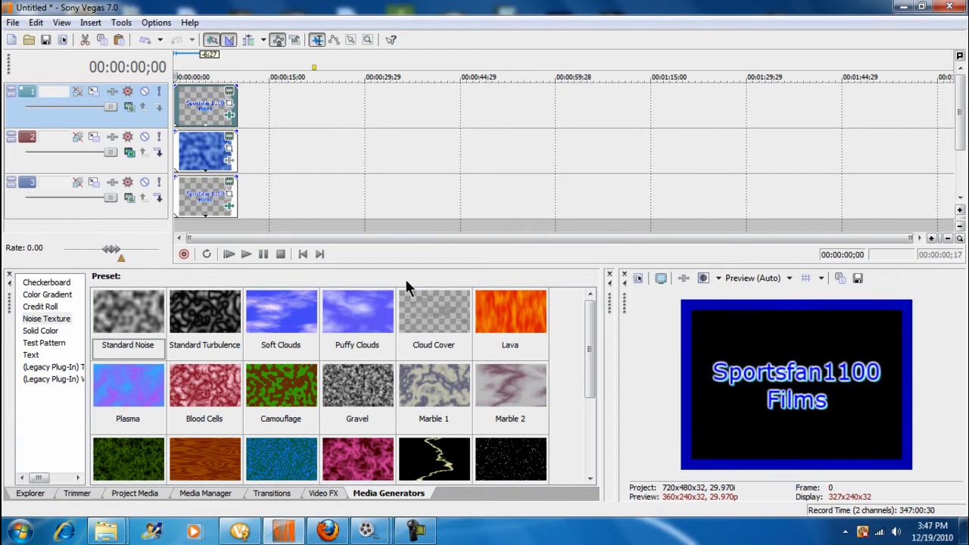
{"action": "left_click", "coordinate": [244, 254]}
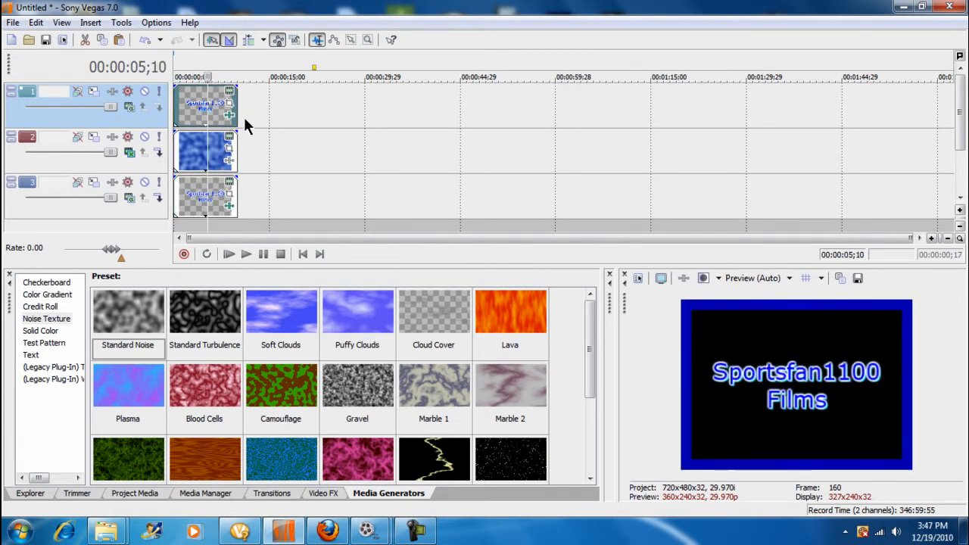
- Recolor the noise texture with white (R 255, G 255, B 255) as Color A and teal (R 0, G 195) as Color B
{"action": "left_click", "coordinate": [229, 138]}
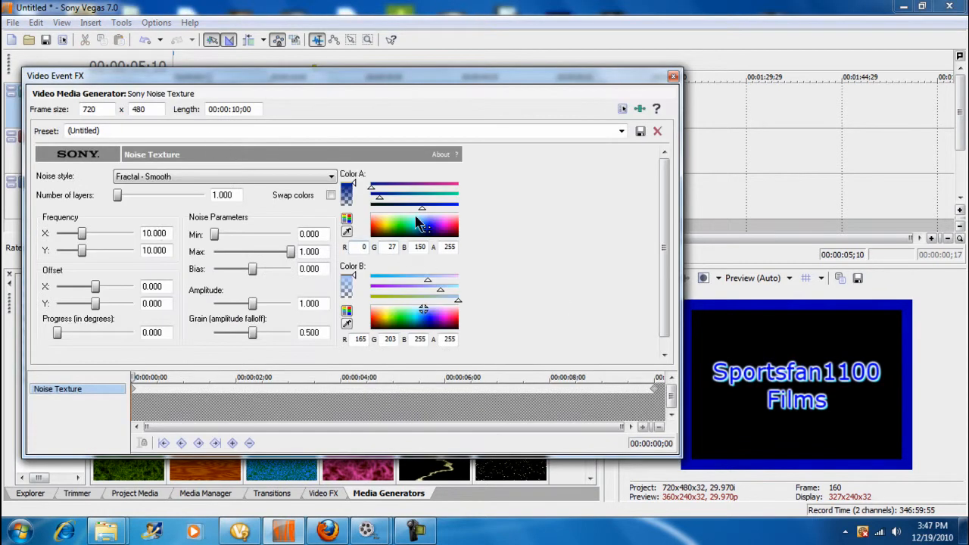
{"action": "mouse_move", "coordinate": [430, 232]}
{"action": "left_mouse_down"}
{"action": "mouse_move", "coordinate": [412, 227]}
{"action": "mouse_move", "coordinate": [407, 237]}
{"action": "mouse_move", "coordinate": [416, 220]}
{"action": "left_mouse_up"}
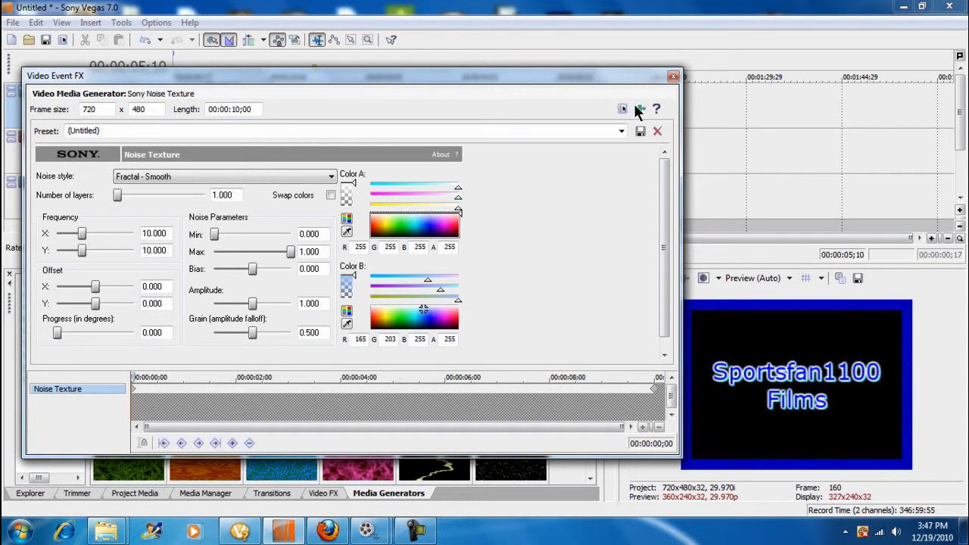
{"action": "mouse_move", "coordinate": [422, 312]}
{"action": "left_mouse_down"}
{"action": "mouse_move", "coordinate": [409, 318]}
{"action": "mouse_move", "coordinate": [415, 324]}
{"action": "left_mouse_up"}
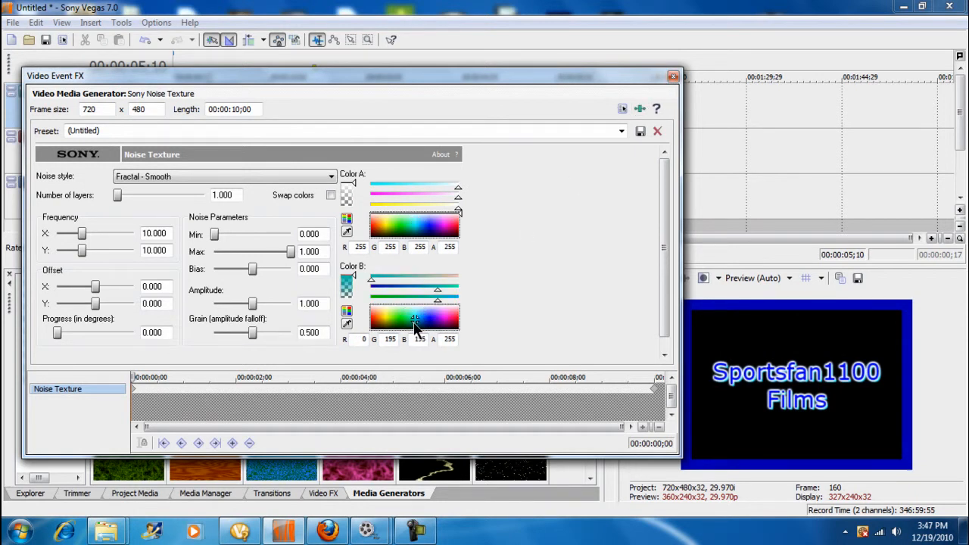
{"action": "left_click", "coordinate": [673, 77]}
- Select the first 10 seconds of the timeline, covering all three events, as the loop region
{"action": "left_click_drag", "start_coordinate": [209, 227], "coordinate": [175, 226]}
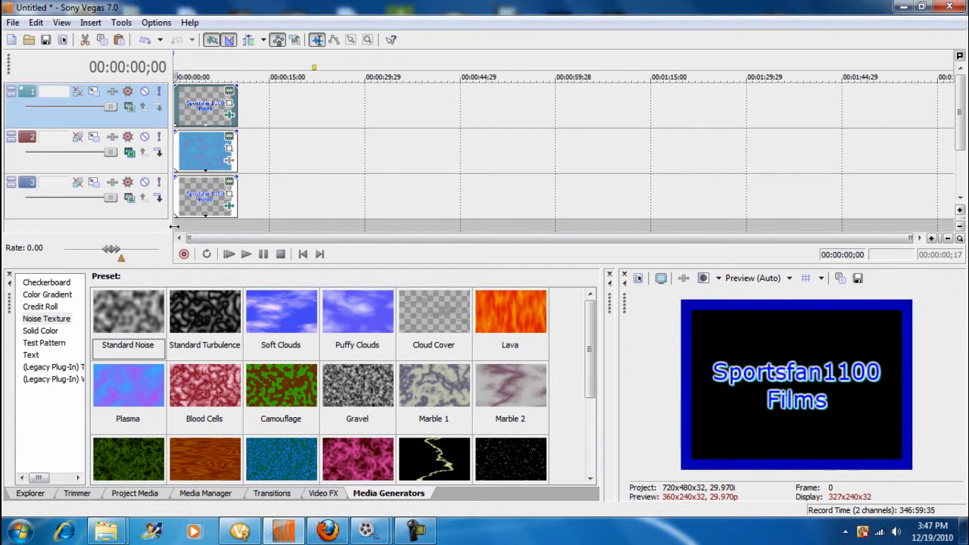
{"action": "mouse_move", "coordinate": [174, 227]}
{"action": "left_mouse_down"}
{"action": "mouse_move", "coordinate": [196, 228]}
{"action": "mouse_move", "coordinate": [175, 227]}
{"action": "left_mouse_up"}
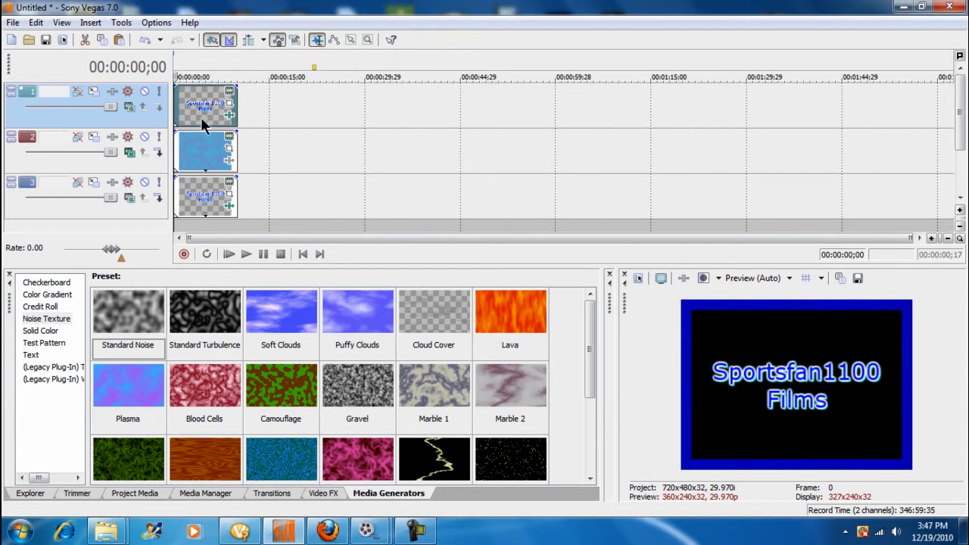
{"action": "left_click", "coordinate": [124, 25]}
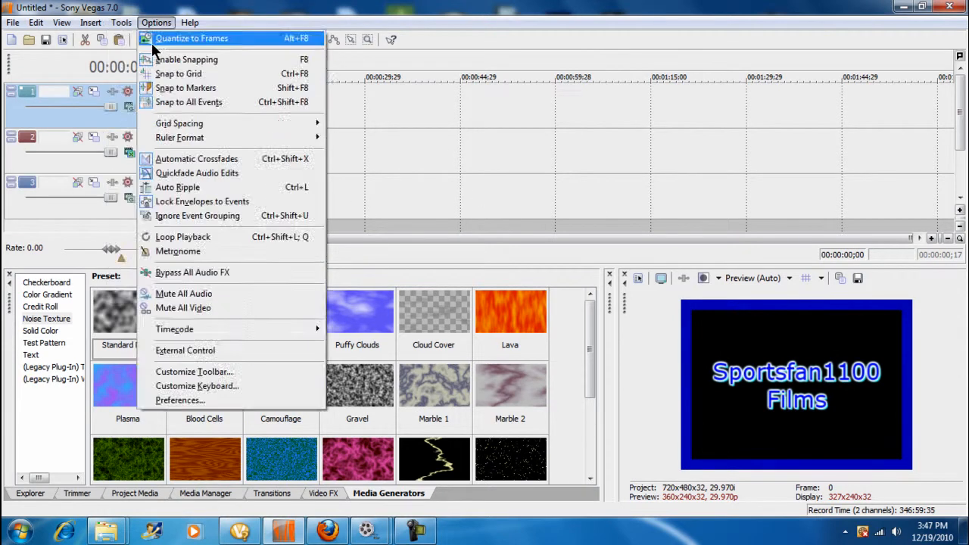
{"action": "left_click", "coordinate": [146, 8]}
{"action": "left_click_drag", "start_coordinate": [178, 69], "coordinate": [237, 70]}
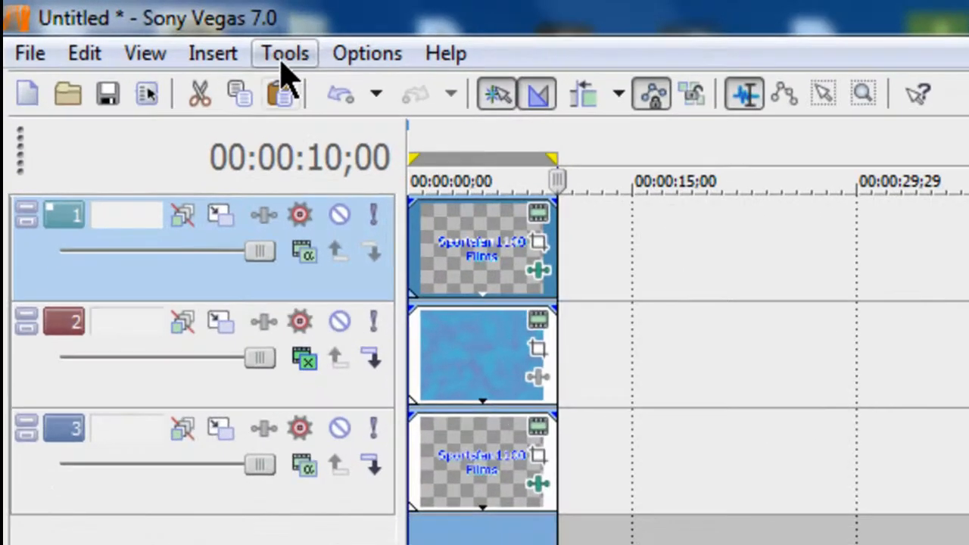
- Render the loop region to a new track named New track 3 as Video for Windows (*.avi) with the NTSC DV template
{"action": "left_click", "coordinate": [121, 22]}
{"action": "left_click", "coordinate": [378, 176]}
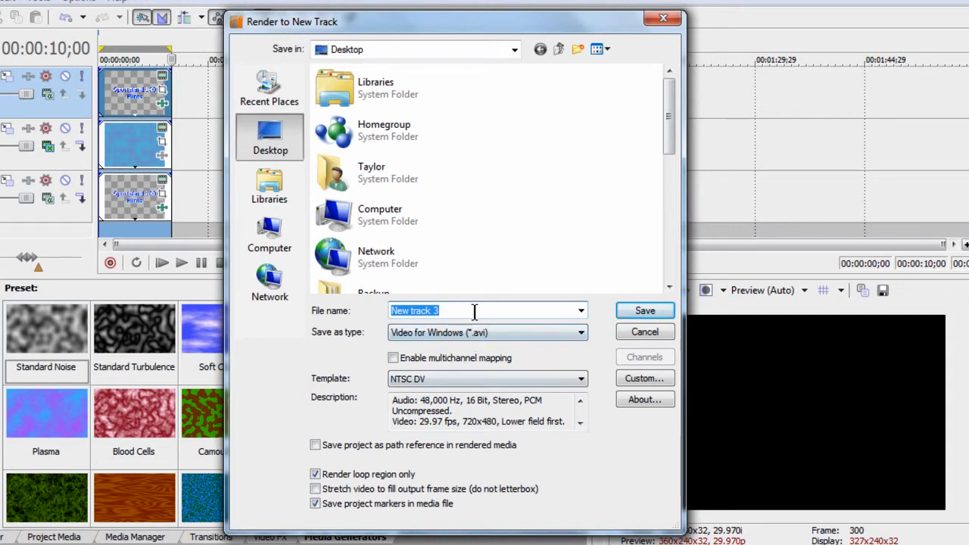
{"action": "left_click", "coordinate": [659, 309]}
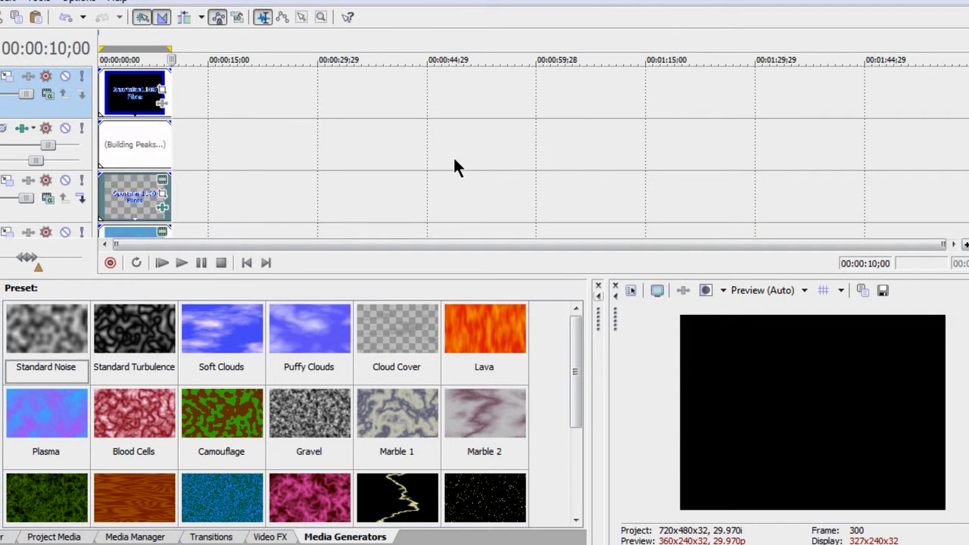
- Delete the rendered audio track and the three original video tracks, leaving only the rendered title track, and return to the start
{"action": "right_click", "coordinate": [75, 151]}
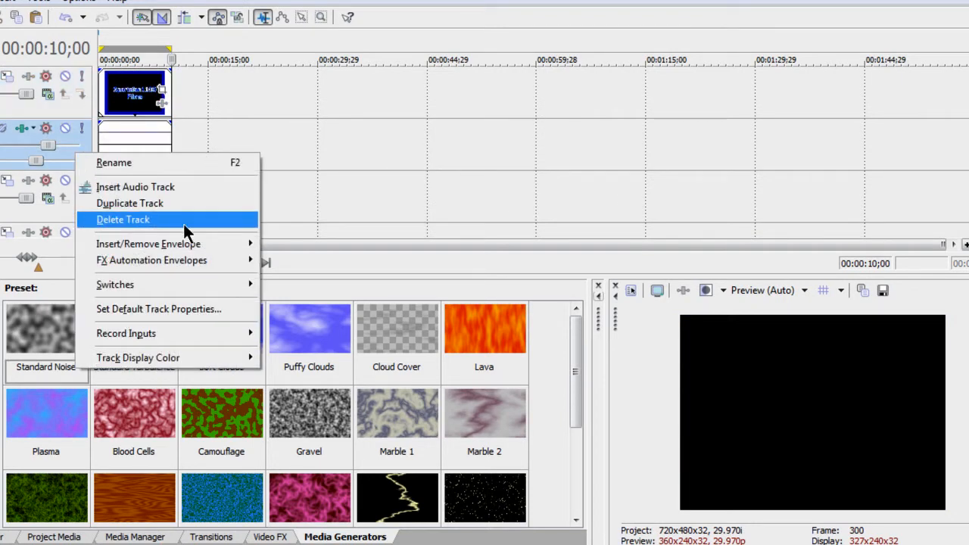
{"action": "left_click", "coordinate": [170, 220]}
{"action": "right_click", "coordinate": [222, 141]}
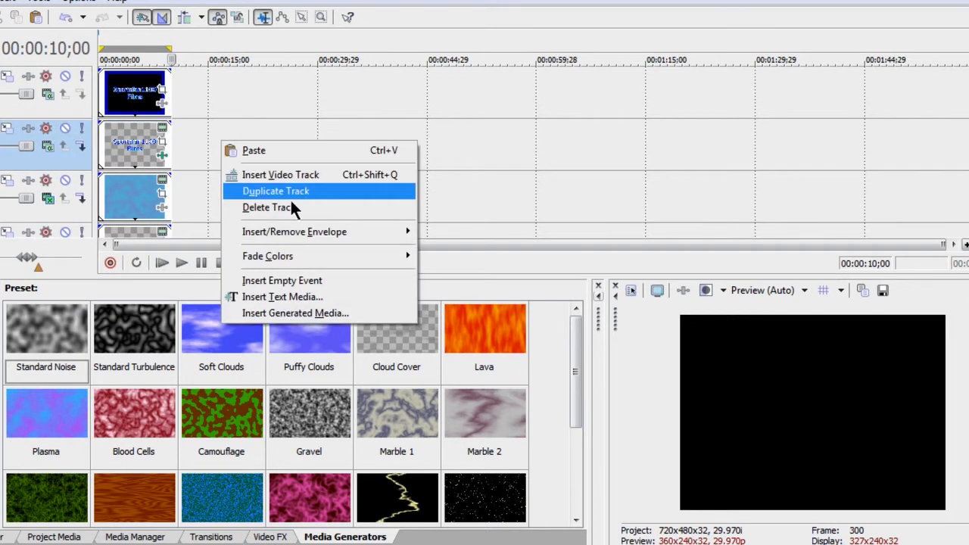
{"action": "left_click", "coordinate": [291, 208]}
{"action": "right_click", "coordinate": [237, 144]}
{"action": "left_click", "coordinate": [273, 209]}
{"action": "right_click", "coordinate": [247, 151]}
{"action": "left_click", "coordinate": [265, 214]}
{"action": "left_click", "coordinate": [247, 262]}
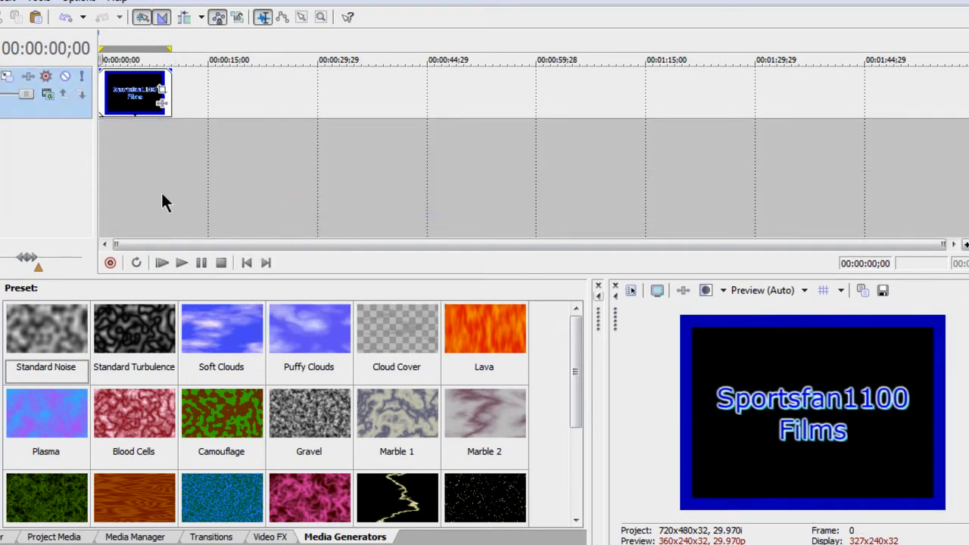
- Open Track Motion for the rendered title track and set its compositing mode to 3D Source Alpha
{"action": "mouse_move", "coordinate": [99, 169]}
{"action": "left_mouse_down"}
{"action": "mouse_move", "coordinate": [177, 169]}
{"action": "mouse_move", "coordinate": [98, 169]}
{"action": "left_mouse_up"}
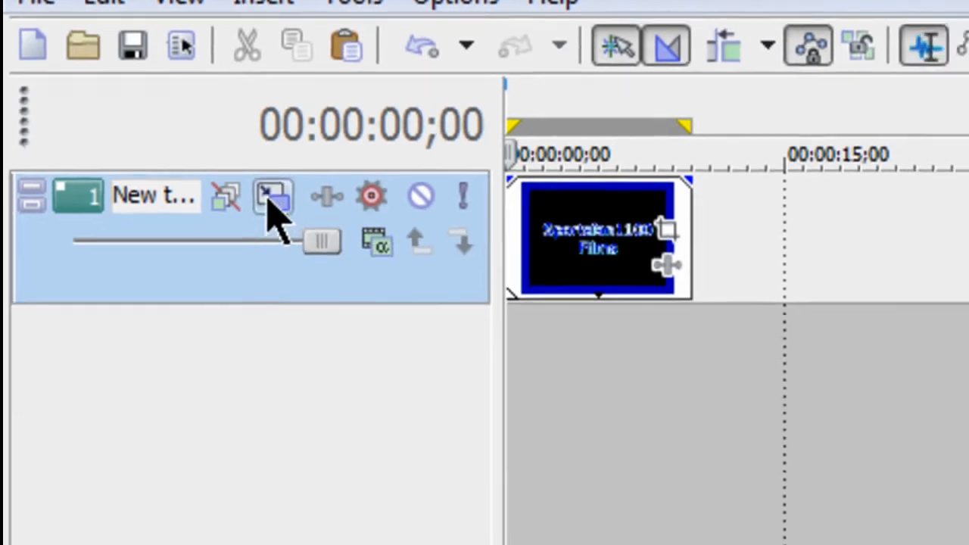
{"action": "left_click", "coordinate": [292, 216]}
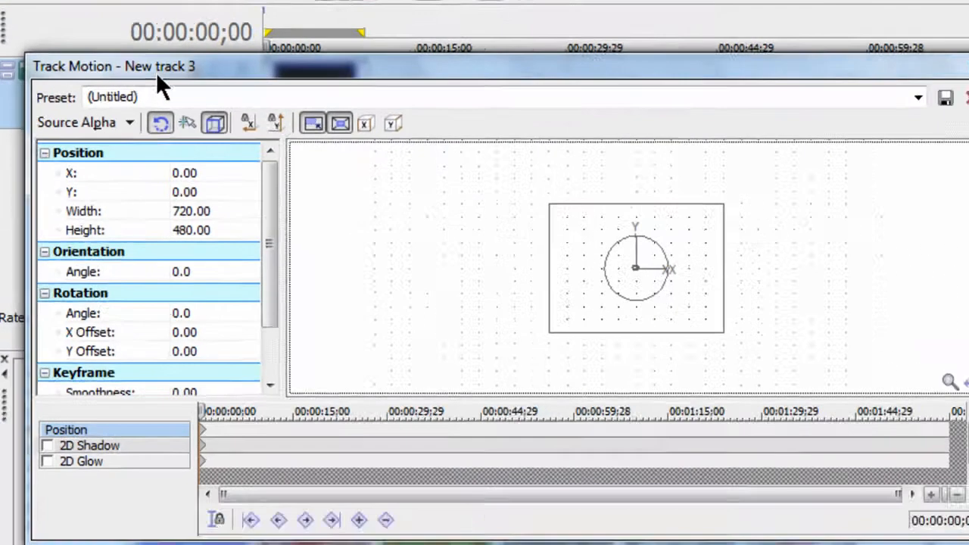
{"action": "left_click_drag", "start_coordinate": [477, 62], "coordinate": [560, 77]}
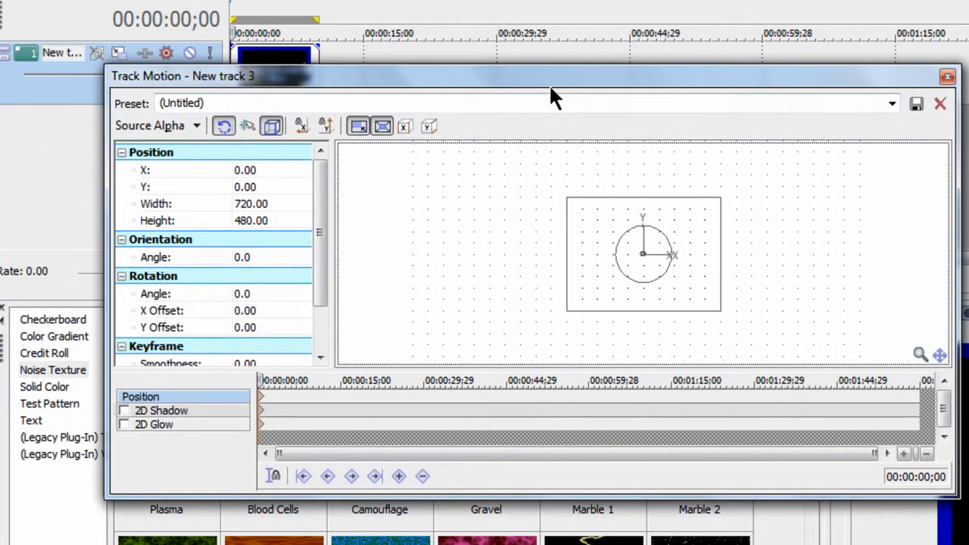
{"action": "left_click", "coordinate": [162, 124]}
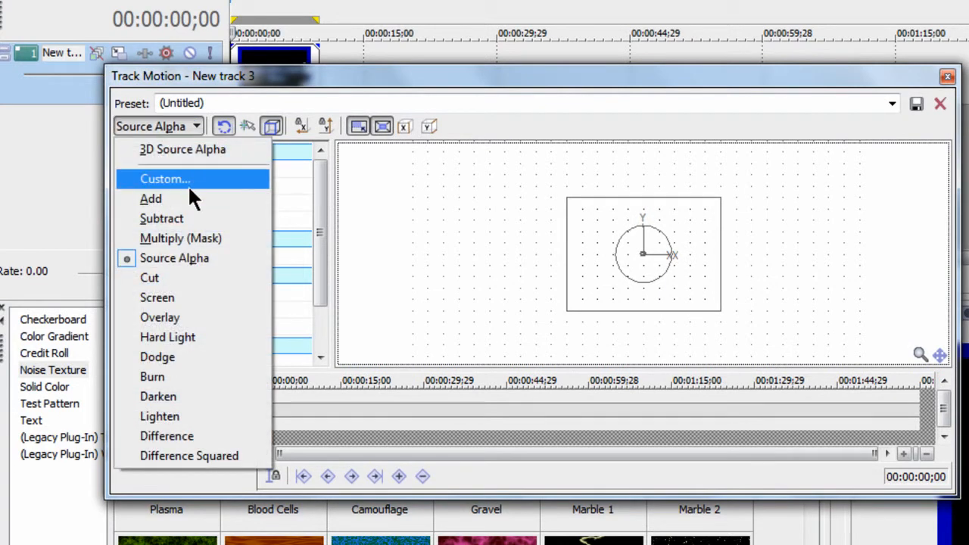
{"action": "left_click", "coordinate": [176, 149]}
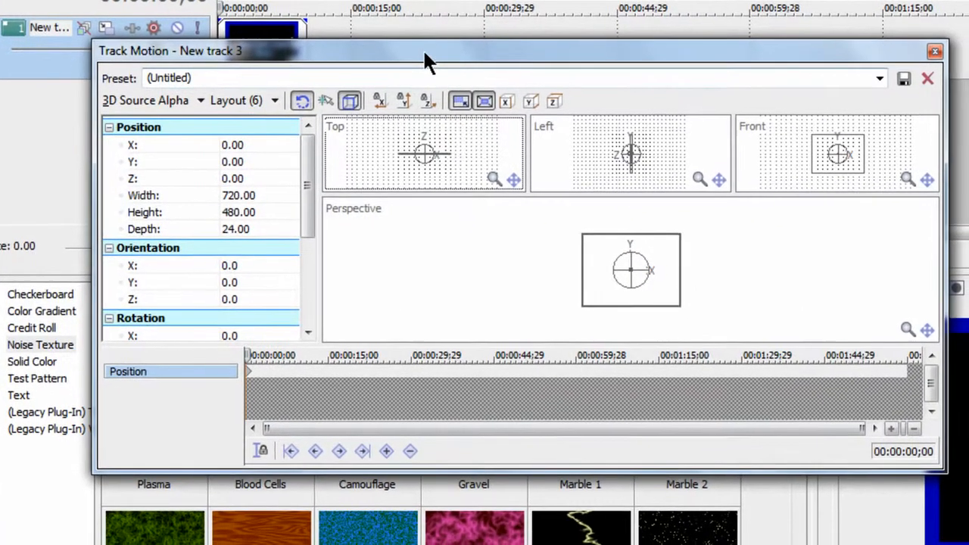
{"action": "left_click_drag", "start_coordinate": [456, 74], "coordinate": [356, 86]}
{"action": "left_click_drag", "start_coordinate": [517, 66], "coordinate": [461, 50]}
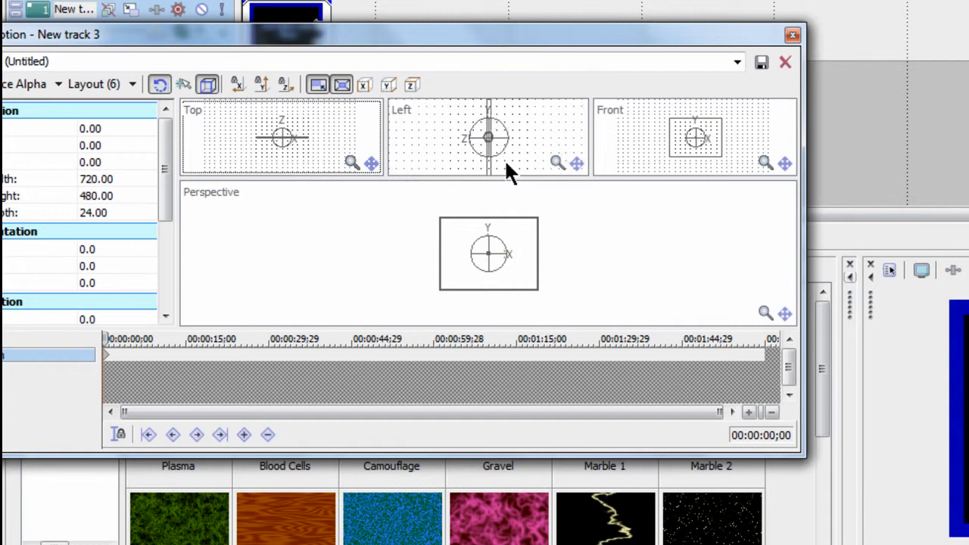
- Try rotating the title about 45° around its vertical axis in the Left view, and undo the rotation
{"action": "left_click_drag", "start_coordinate": [486, 130], "coordinate": [560, 134]}
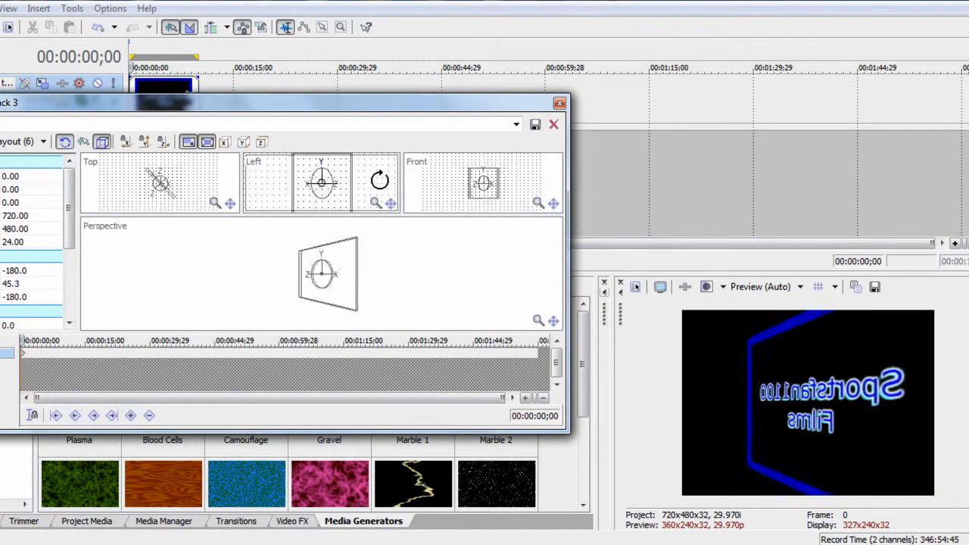
{"action": "left_click_drag", "start_coordinate": [379, 180], "coordinate": [318, 190]}
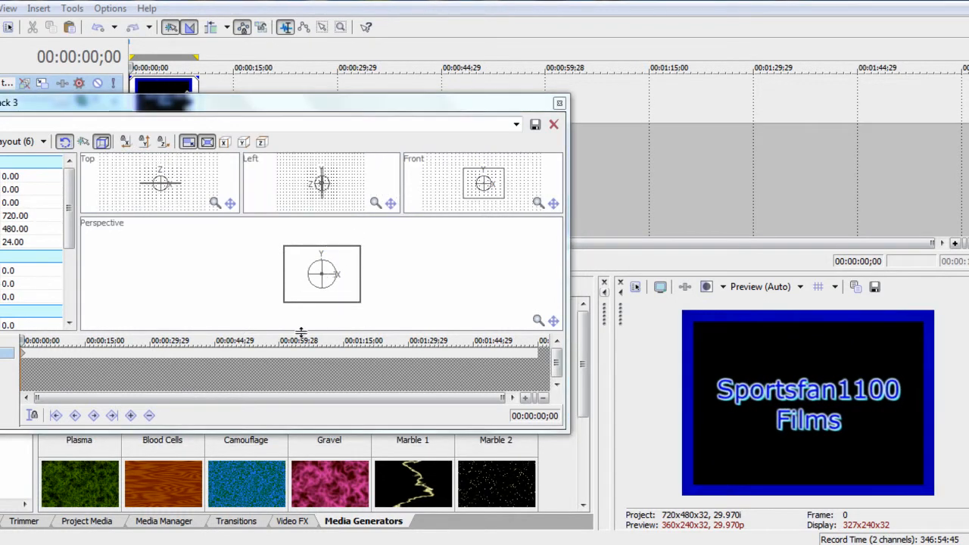
{"action": "left_click_drag", "start_coordinate": [260, 106], "coordinate": [379, 123]}
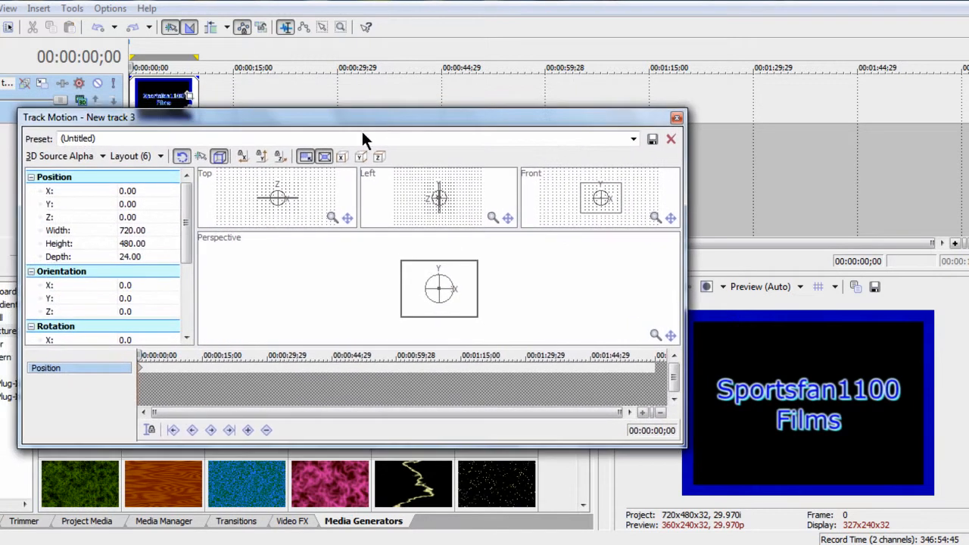
- Lengthen the title event by 19 seconds on the timeline and reopen Track Motion at the start
{"action": "left_click_drag", "start_coordinate": [141, 355], "coordinate": [159, 355]}
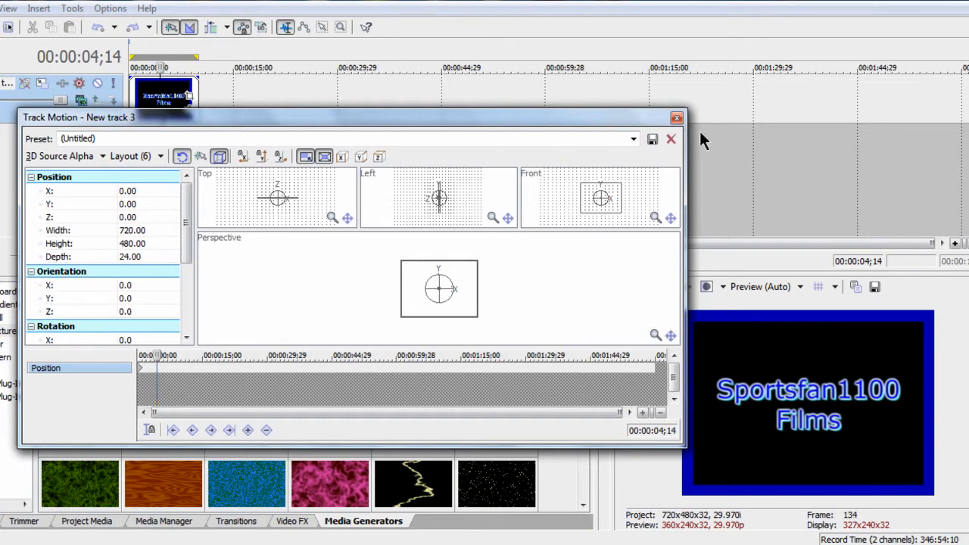
{"action": "left_click", "coordinate": [675, 118]}
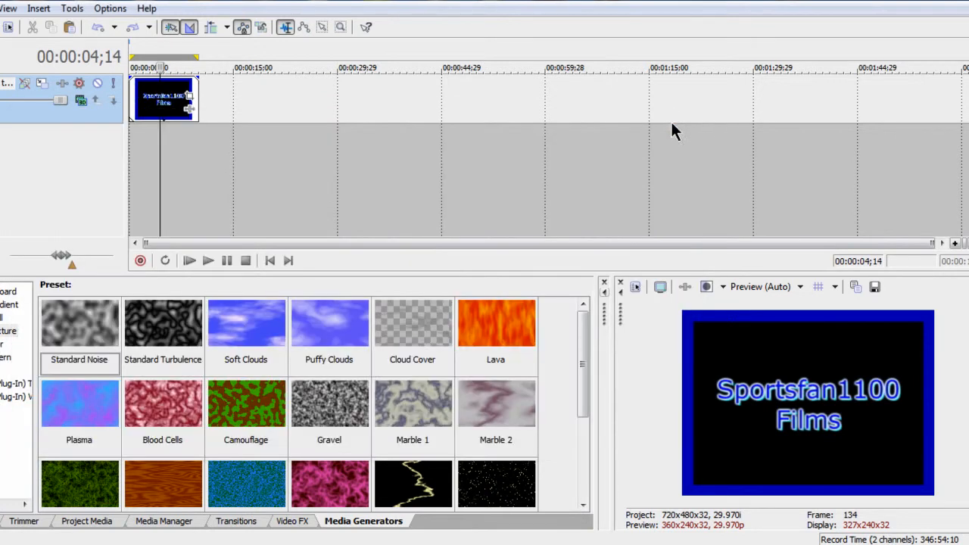
{"action": "left_click", "coordinate": [196, 93]}
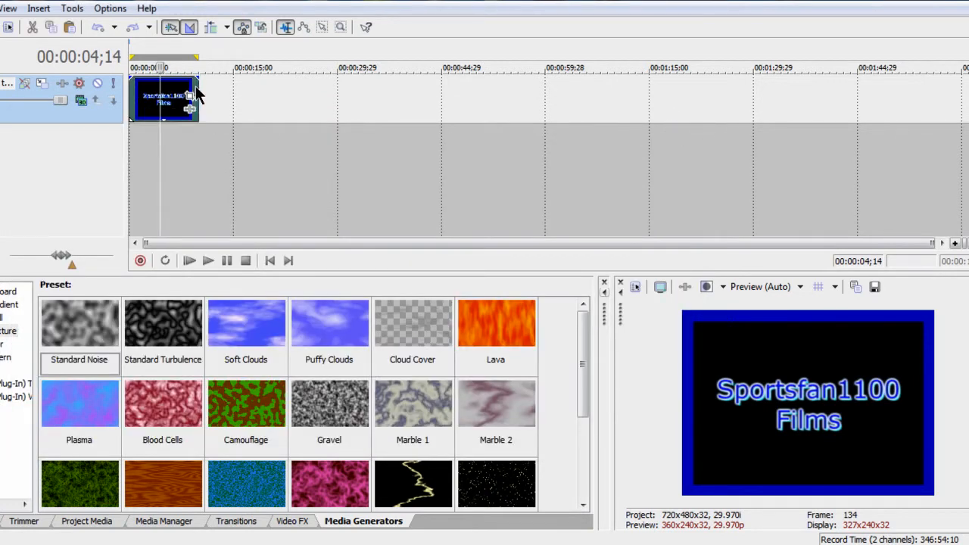
{"action": "left_click_drag", "start_coordinate": [196, 86], "coordinate": [330, 91]}
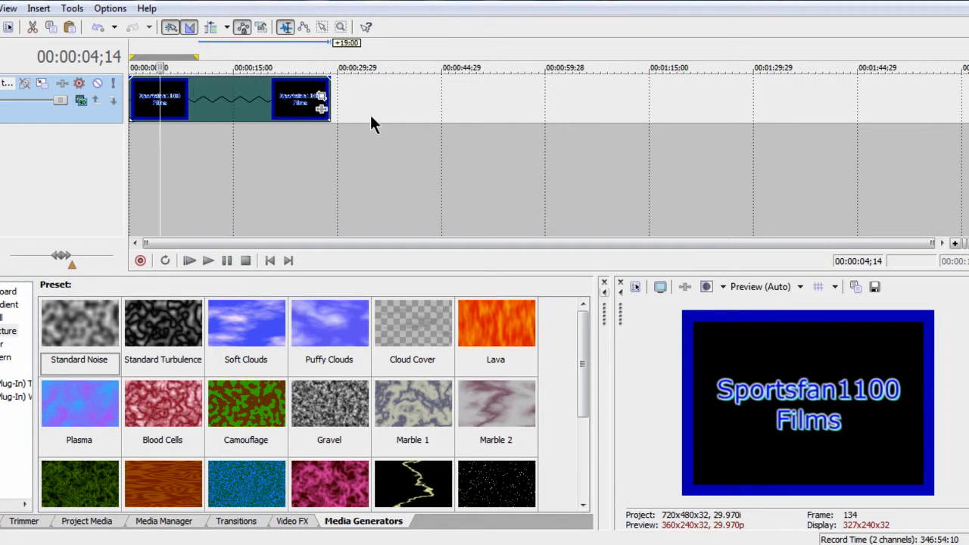
{"action": "left_click", "coordinate": [272, 264]}
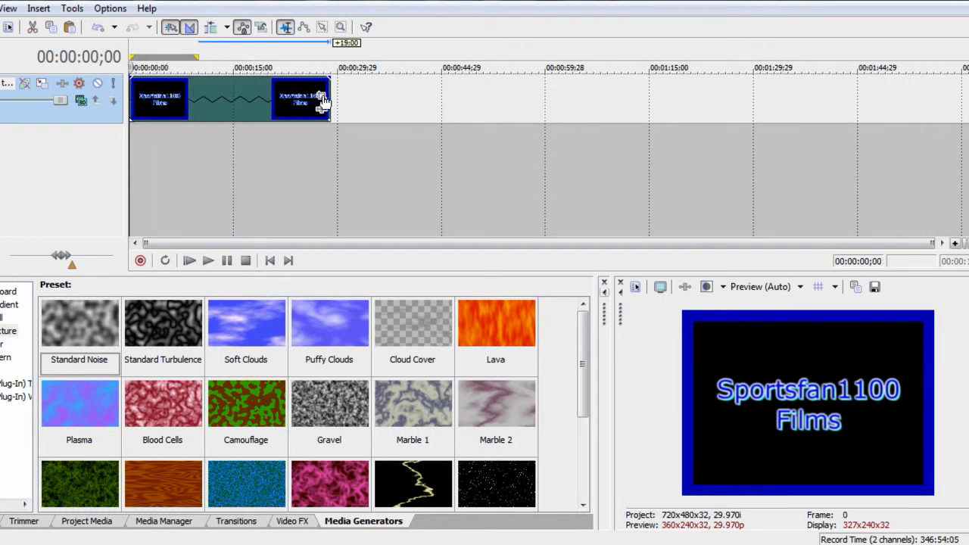
{"action": "left_click", "coordinate": [43, 84]}
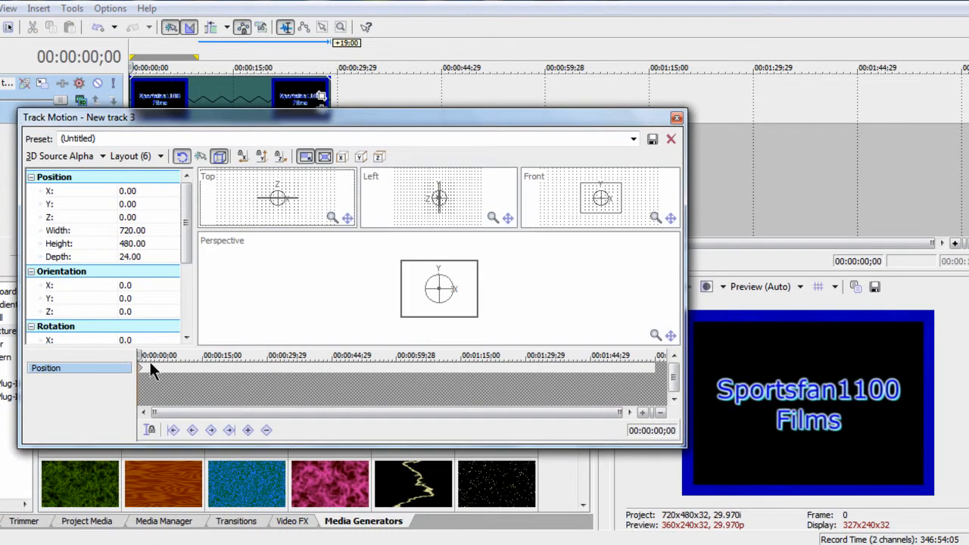
- Try rotating the title in the Left view at 11;29 and at the start keyframe, undoing both rotations
{"action": "left_click_drag", "start_coordinate": [139, 355], "coordinate": [189, 354]}
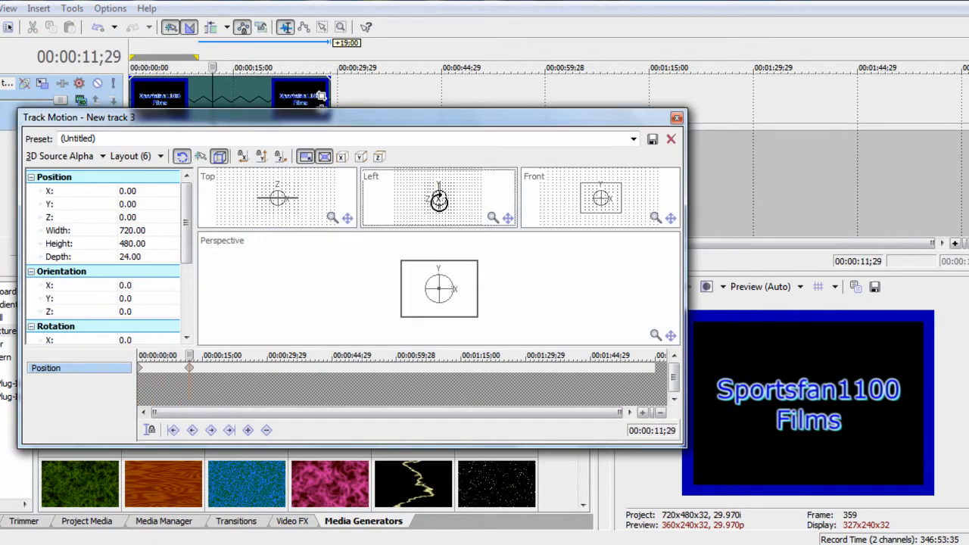
{"action": "left_click_drag", "start_coordinate": [438, 201], "coordinate": [426, 200]}
{"action": "key", "text": "ctrl+z"}
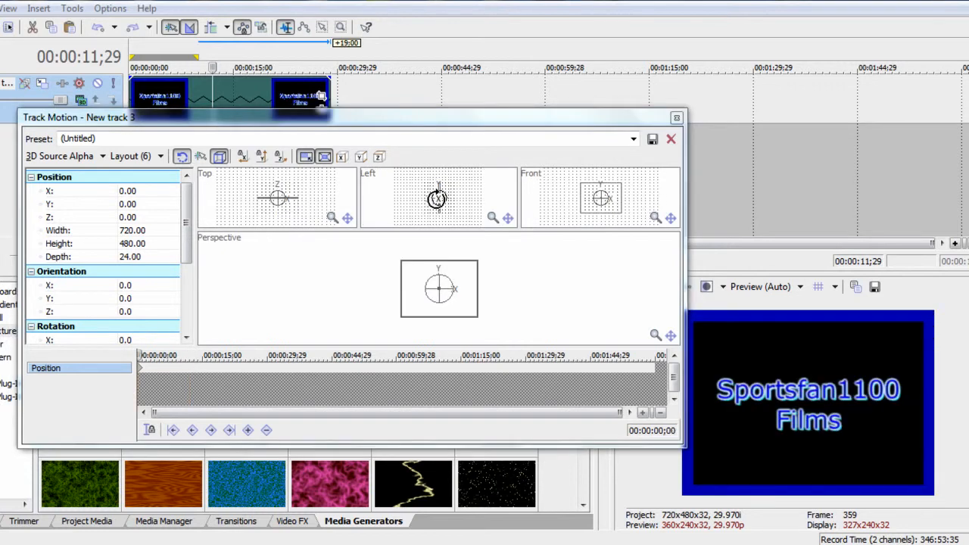
{"action": "left_click_drag", "start_coordinate": [437, 198], "coordinate": [481, 201]}
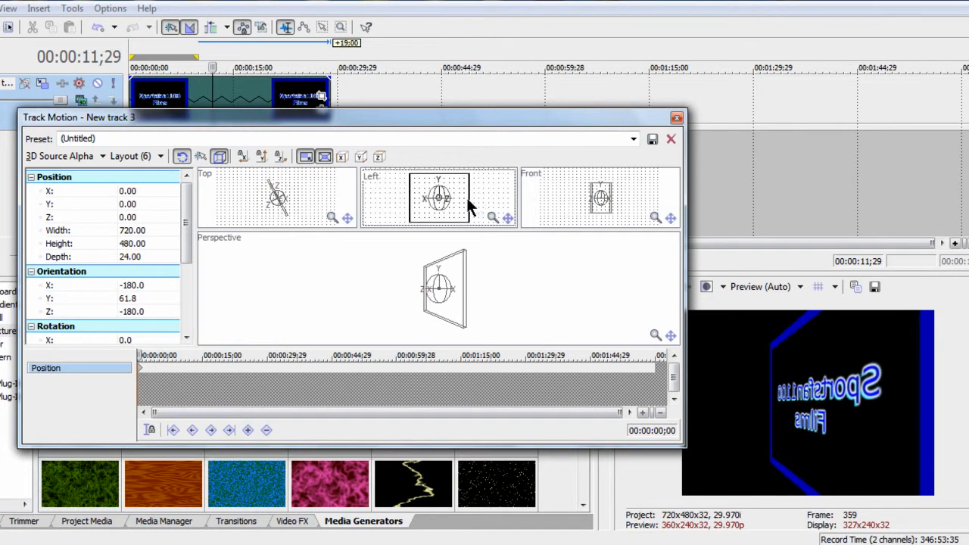
{"action": "key", "text": "ctrl+z"}
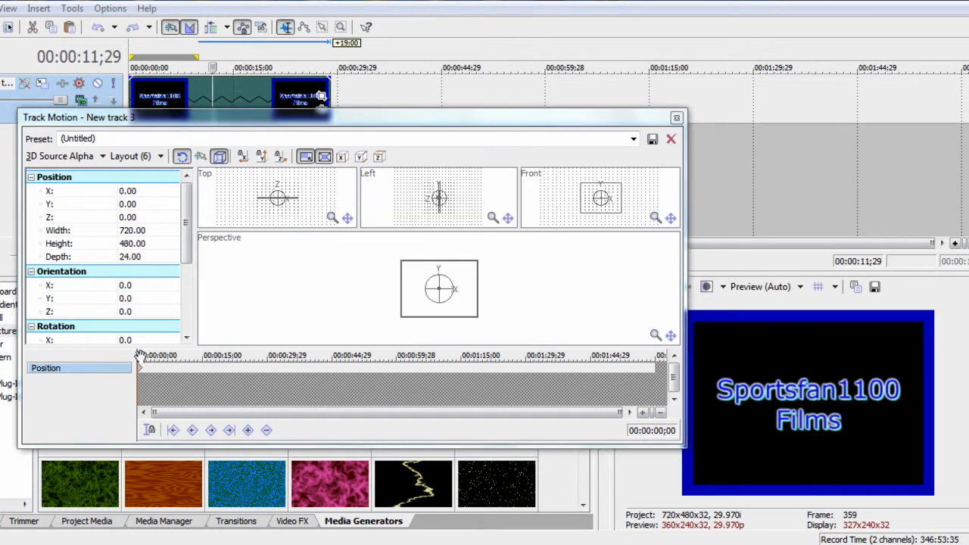
- Add a motion keyframe at about 10;06 with the title rotated about 57° around its Y axis
{"action": "left_click_drag", "start_coordinate": [139, 354], "coordinate": [182, 355]}
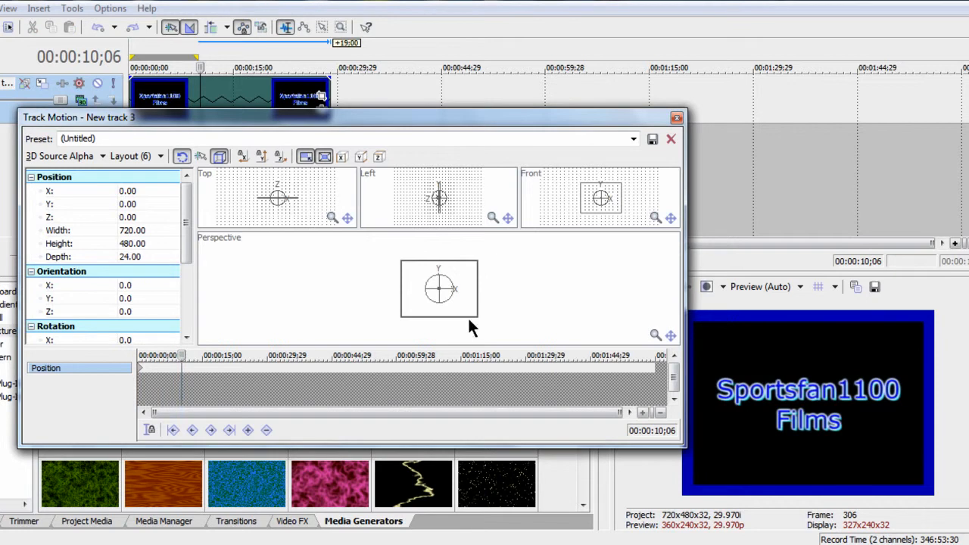
{"action": "left_click_drag", "start_coordinate": [437, 213], "coordinate": [372, 207]}
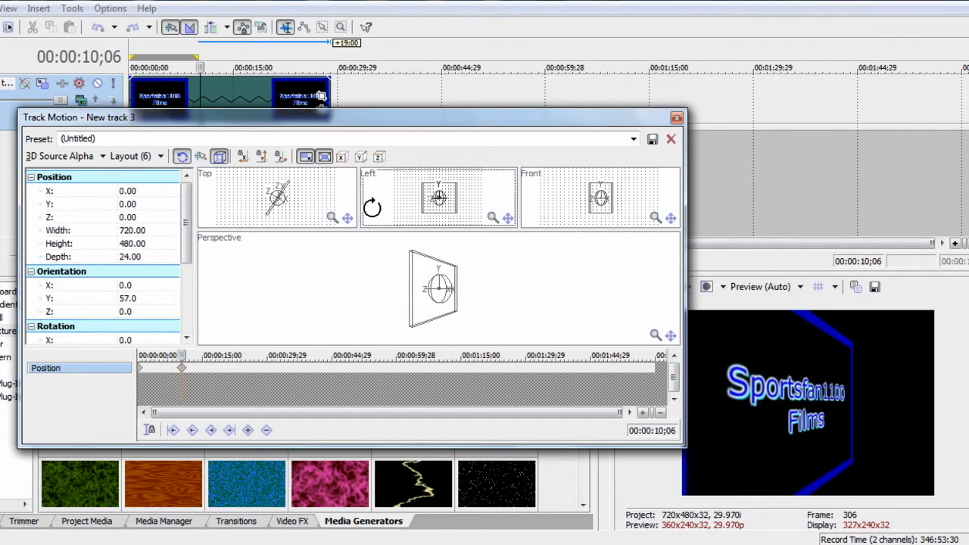
- Try rotating the title at a further keyframe around 19;03 and undo the attempts
{"action": "left_click_drag", "start_coordinate": [184, 354], "coordinate": [219, 350]}
{"action": "left_click_drag", "start_coordinate": [435, 204], "coordinate": [505, 236]}
{"action": "key", "text": "ctrl+z"}
{"action": "left_click_drag", "start_coordinate": [450, 224], "coordinate": [340, 285]}
{"action": "left_click", "coordinate": [181, 367]}
{"action": "left_click_drag", "start_coordinate": [183, 355], "coordinate": [219, 356]}
{"action": "left_click_drag", "start_coordinate": [441, 195], "coordinate": [444, 199]}
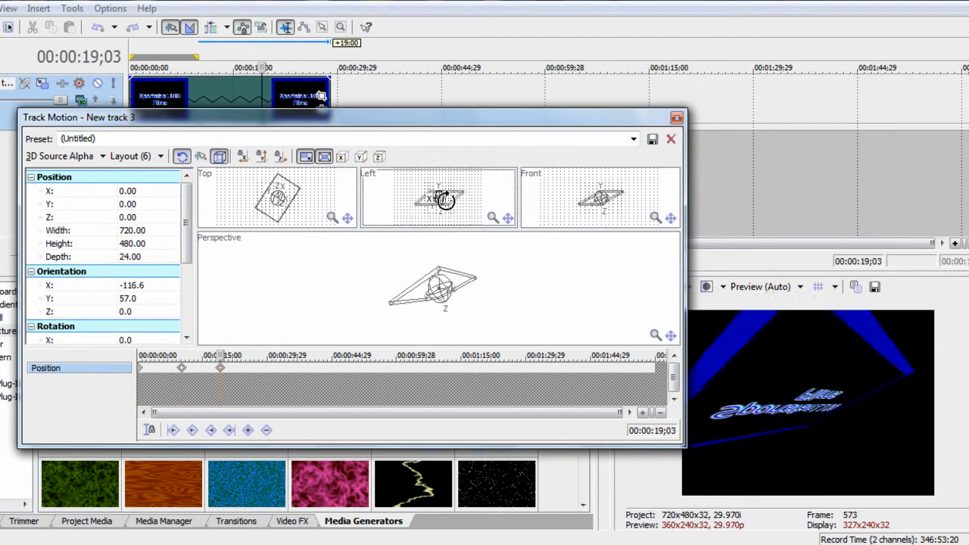
{"action": "key", "text": "ctrl+z"}
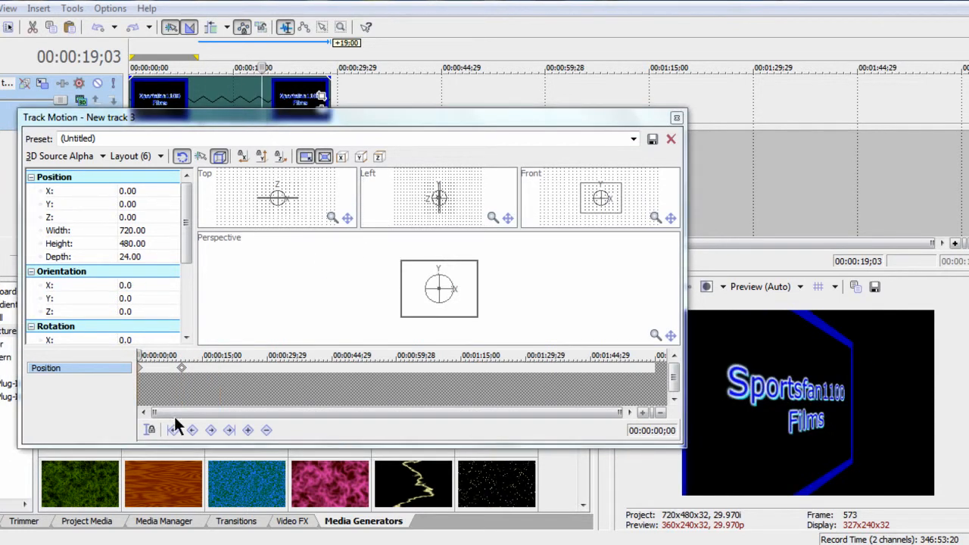
- Add a motion keyframe at about 15;27 that turns the title back to face the front, with orientation 0
{"action": "left_click", "coordinate": [182, 370]}
{"action": "left_click_drag", "start_coordinate": [181, 355], "coordinate": [206, 356]}
{"action": "left_click_drag", "start_coordinate": [444, 216], "coordinate": [545, 185]}
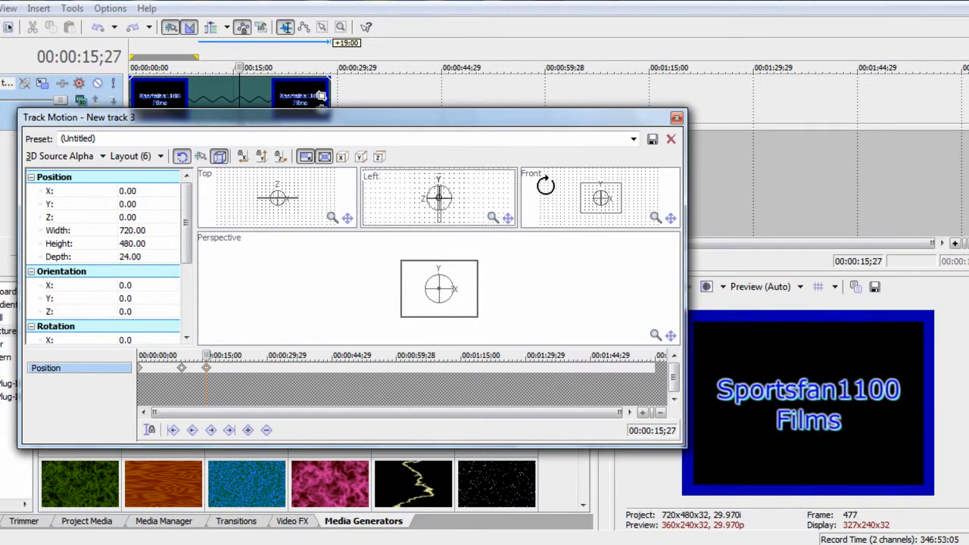
- Leave Track Motion and preview the title rotation from the start of the timeline
{"action": "left_click_drag", "start_coordinate": [199, 371], "coordinate": [112, 359]}
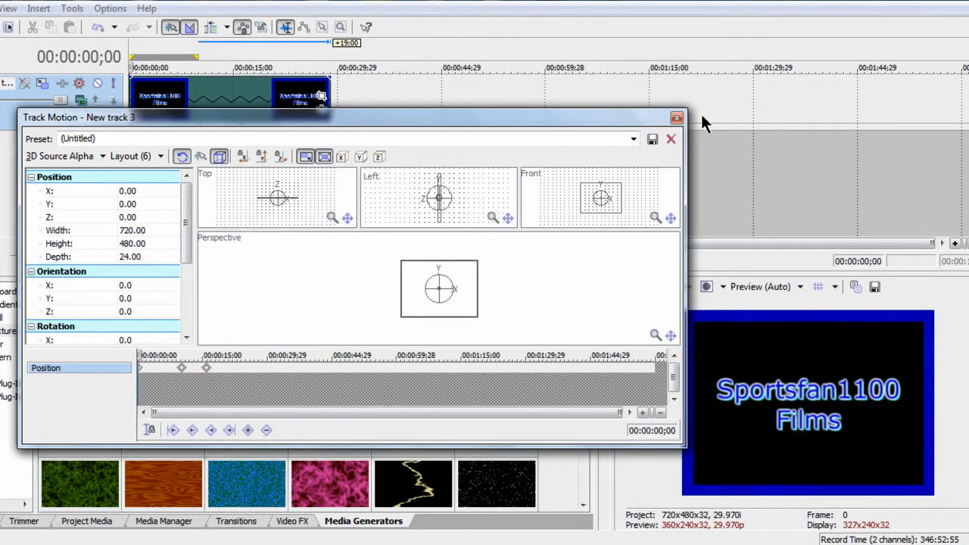
{"action": "left_click", "coordinate": [676, 118]}
{"action": "left_click", "coordinate": [207, 260]}
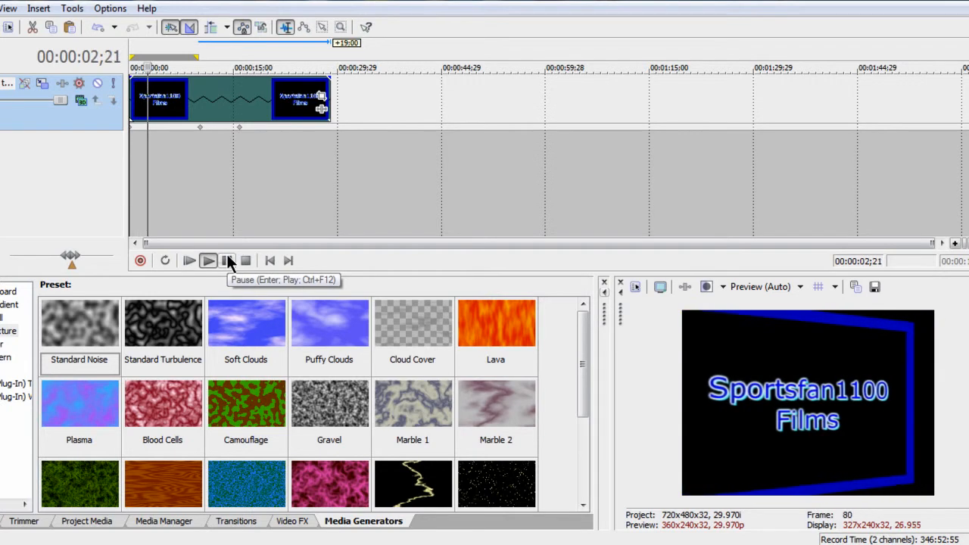
{"action": "left_click", "coordinate": [229, 260]}
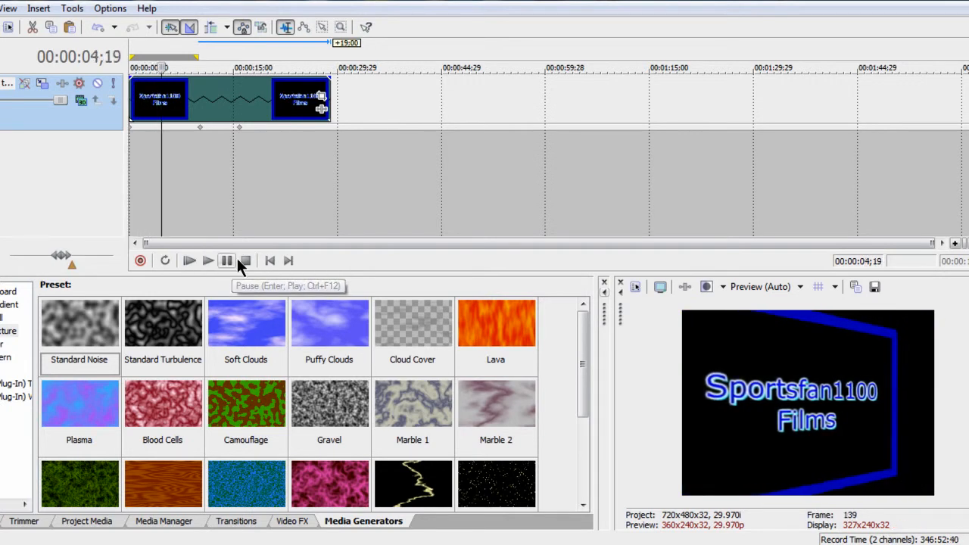
{"action": "left_click", "coordinate": [252, 261]}
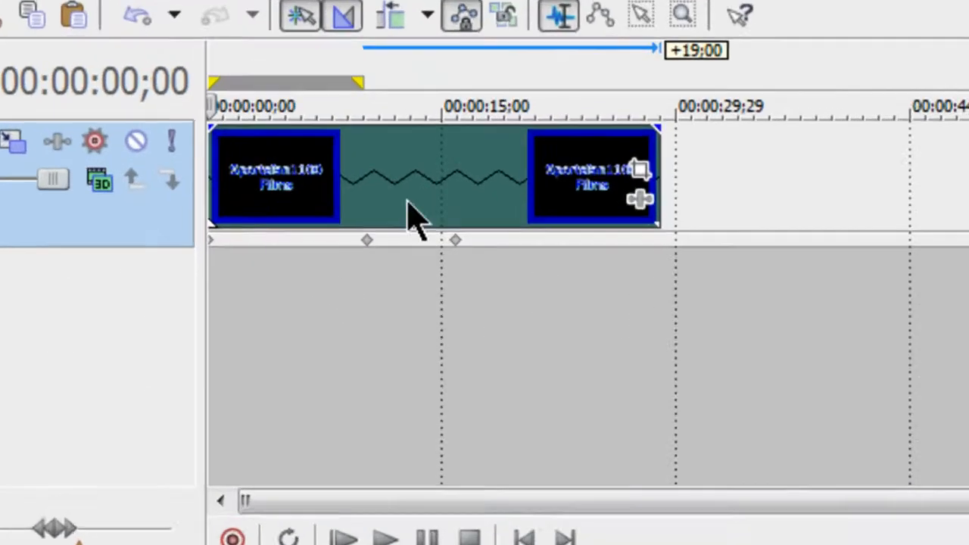
- Shift the rotation keyframe to about 4 seconds and the front-facing keyframe to about 10 seconds on the title track
{"action": "left_click_drag", "start_coordinate": [402, 266], "coordinate": [347, 266]}
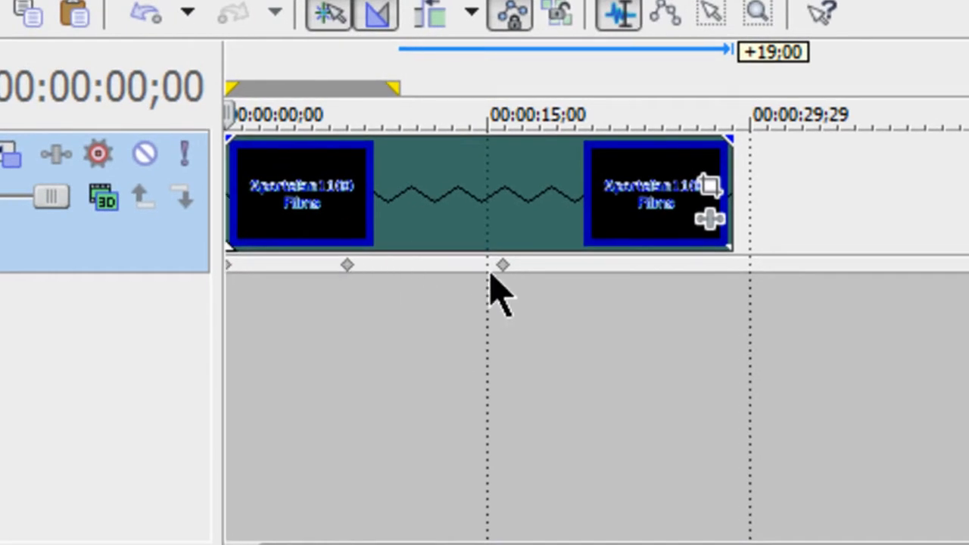
{"action": "left_click_drag", "start_coordinate": [457, 275], "coordinate": [455, 274]}
{"action": "key", "text": "space"}
{"action": "key", "text": "space"}
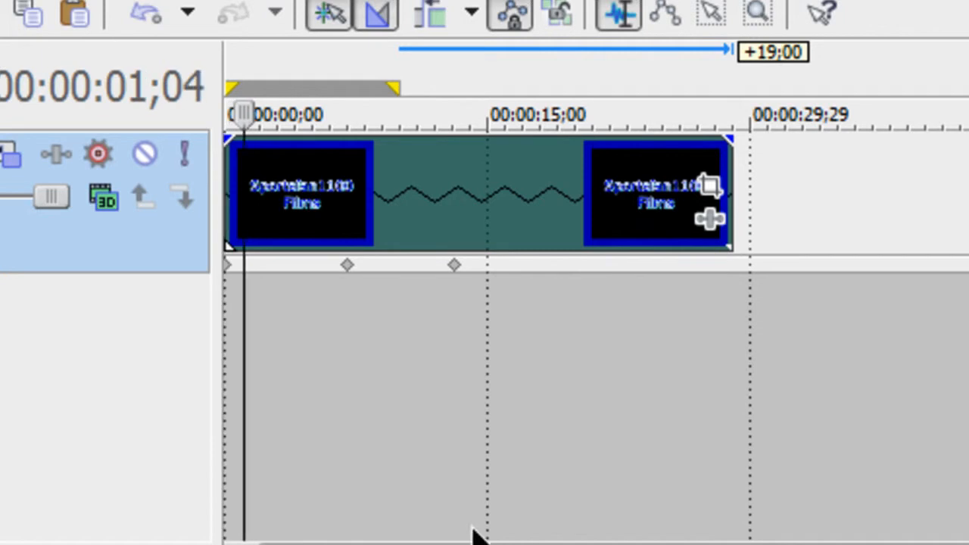
{"action": "left_click", "coordinate": [347, 267]}
{"action": "left_click_drag", "start_coordinate": [347, 266], "coordinate": [315, 266]}
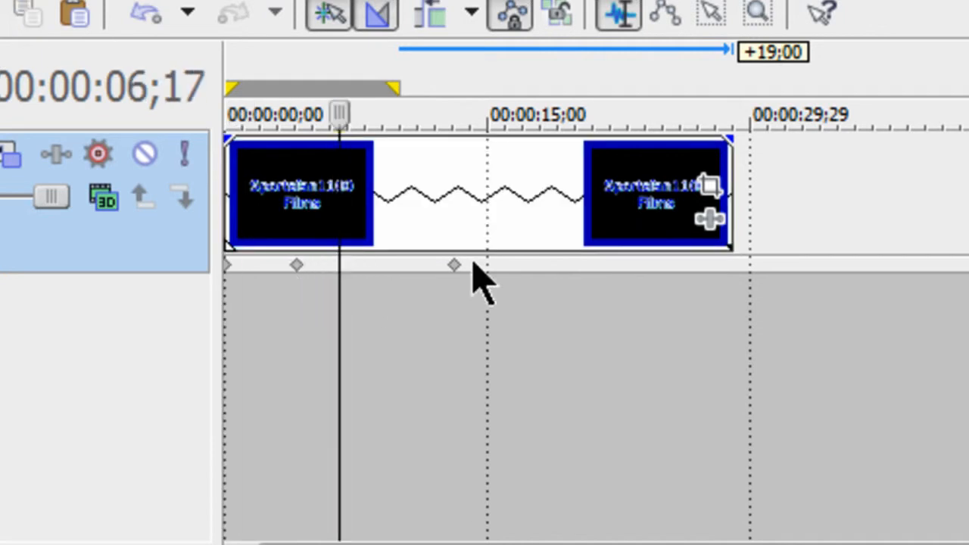
{"action": "left_click_drag", "start_coordinate": [454, 265], "coordinate": [403, 266]}
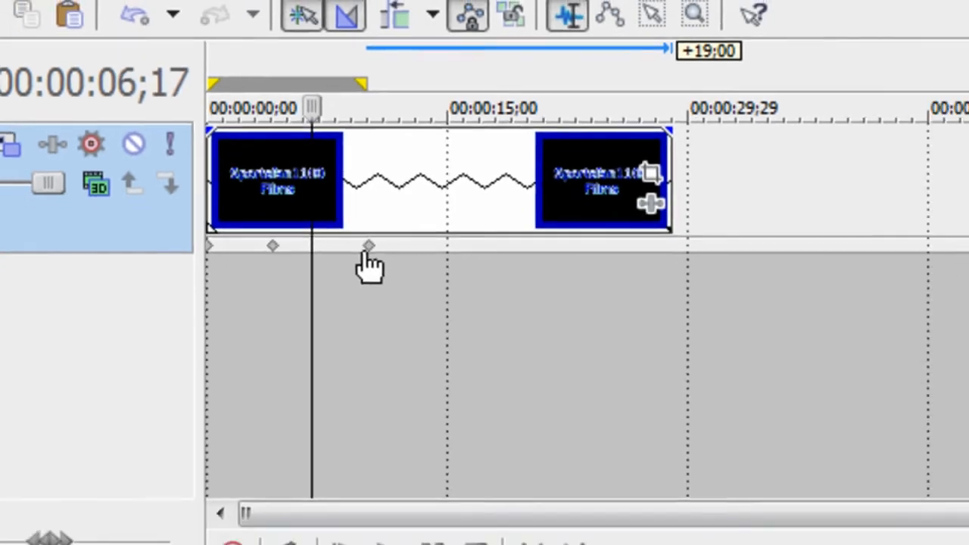
- Play the retimed title rotation from the start past the last keyframe, and scrub back to about 7;23
{"action": "left_click", "coordinate": [243, 265]}
{"action": "left_click", "coordinate": [178, 265]}
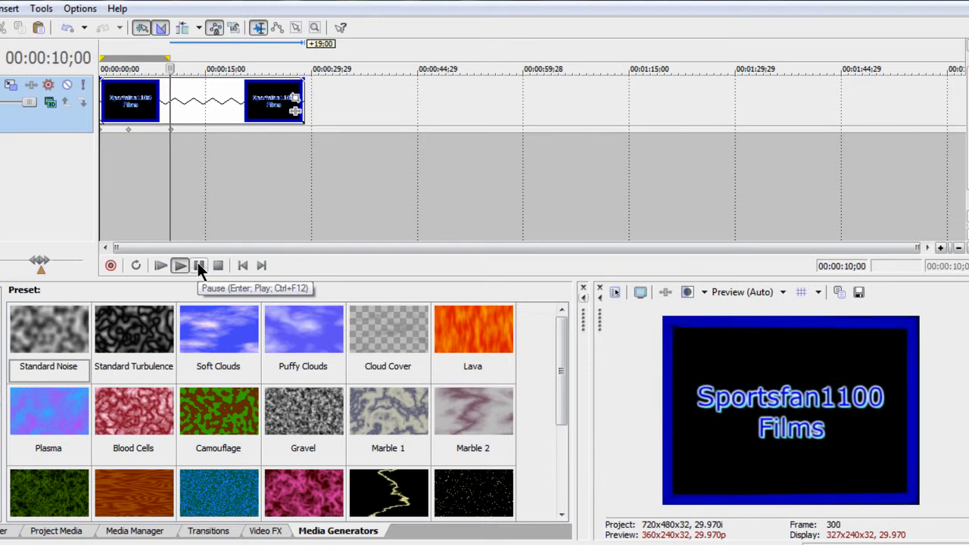
{"action": "left_click", "coordinate": [198, 264]}
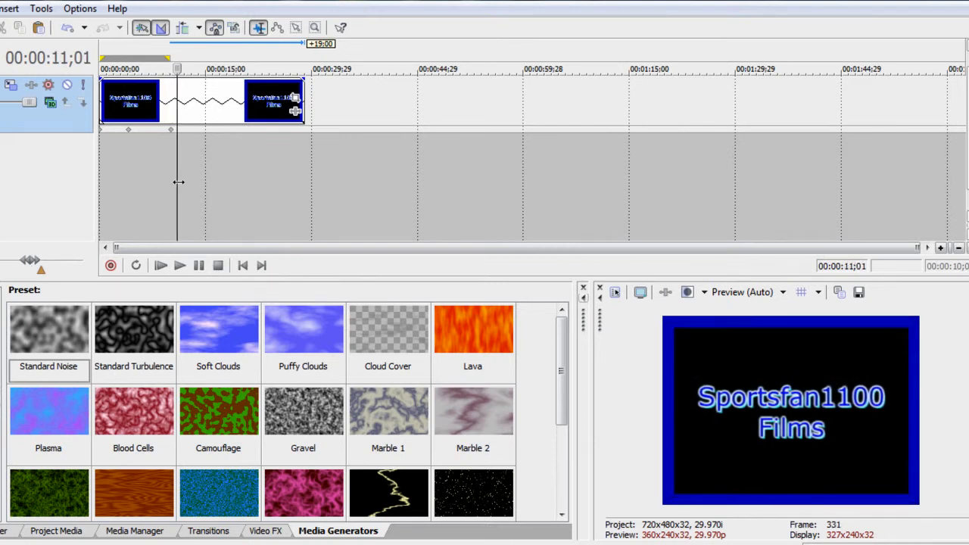
{"action": "left_click_drag", "start_coordinate": [177, 182], "coordinate": [155, 180]}
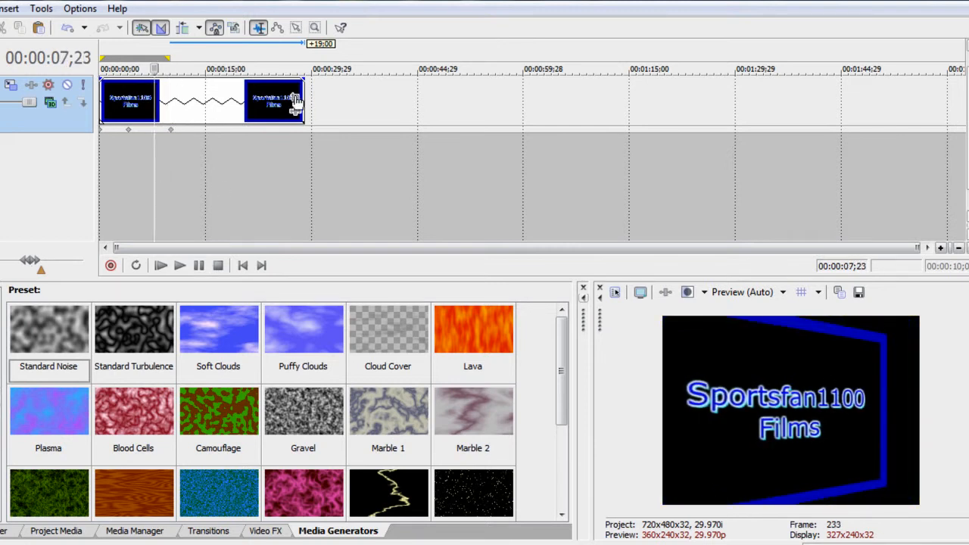
- Trim the title event to end at about 14 seconds and split it at 7;03
{"action": "left_click_drag", "start_coordinate": [304, 99], "coordinate": [192, 98]}
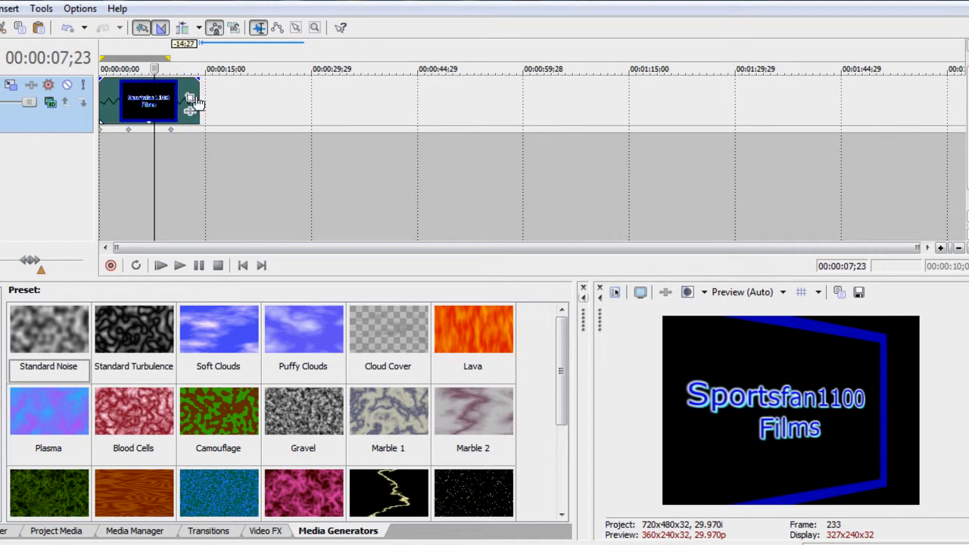
{"action": "left_click", "coordinate": [163, 157]}
{"action": "left_click_drag", "start_coordinate": [163, 158], "coordinate": [149, 155]}
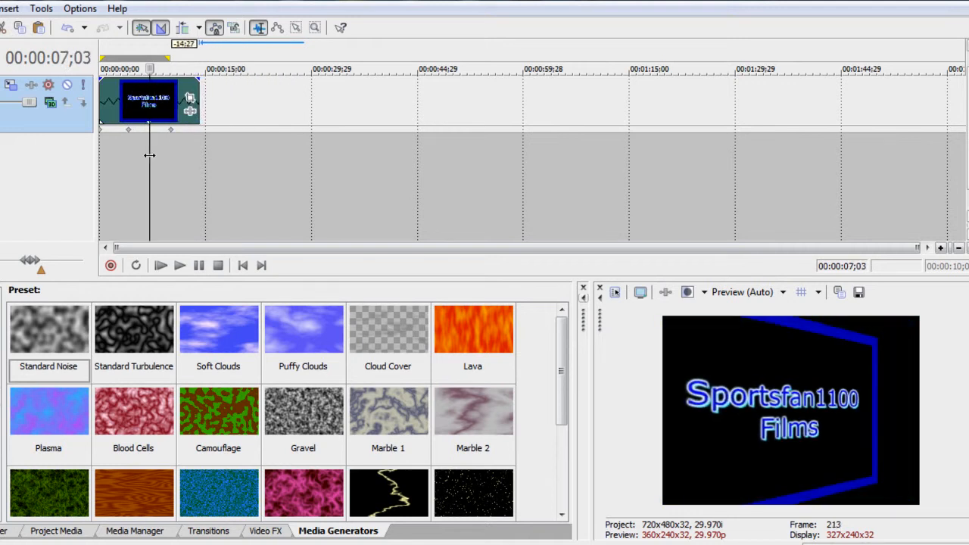
{"action": "key", "text": "s"}
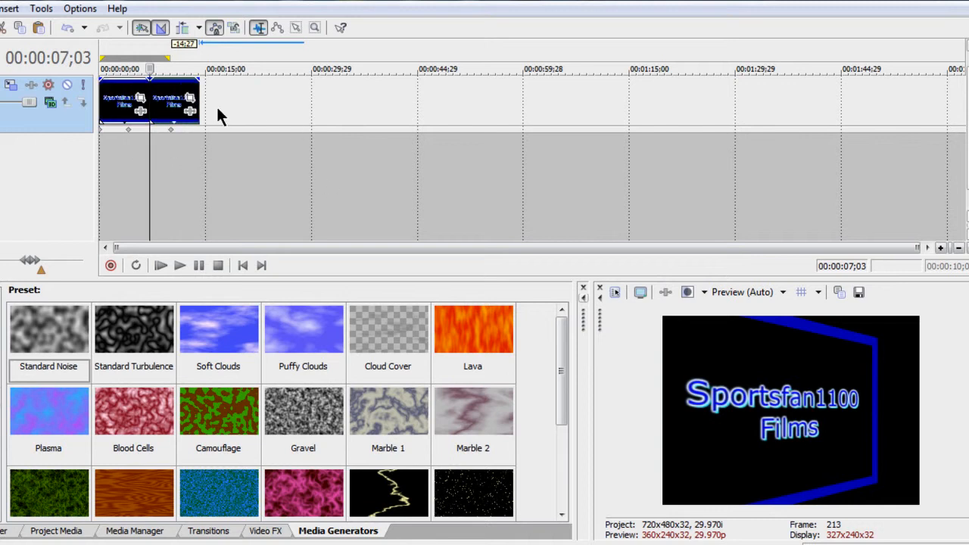
- Apply the Lens Flare video effect with the 35mm Lens preset to the second half of the split title
{"action": "left_click", "coordinate": [274, 528]}
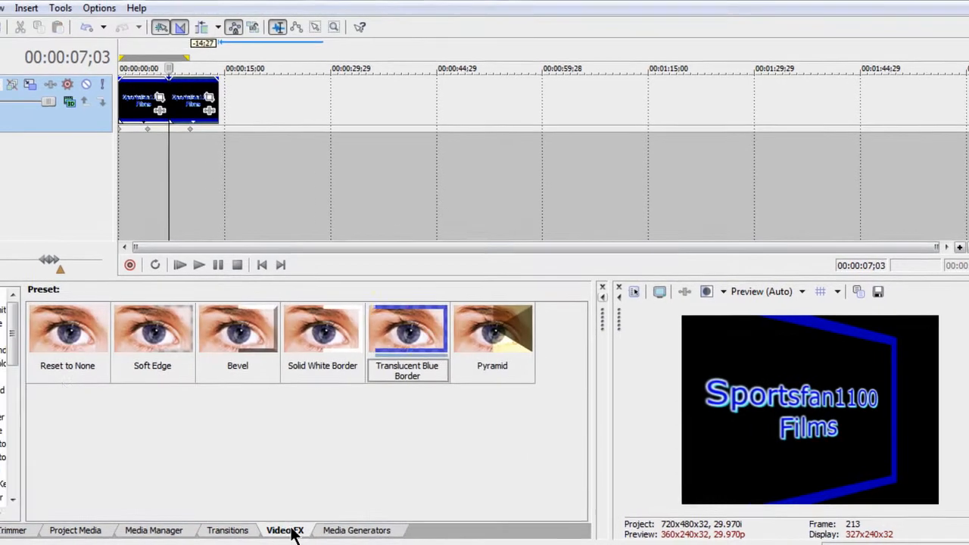
{"action": "left_click_drag", "start_coordinate": [78, 344], "coordinate": [84, 397]}
{"action": "left_click", "coordinate": [23, 422]}
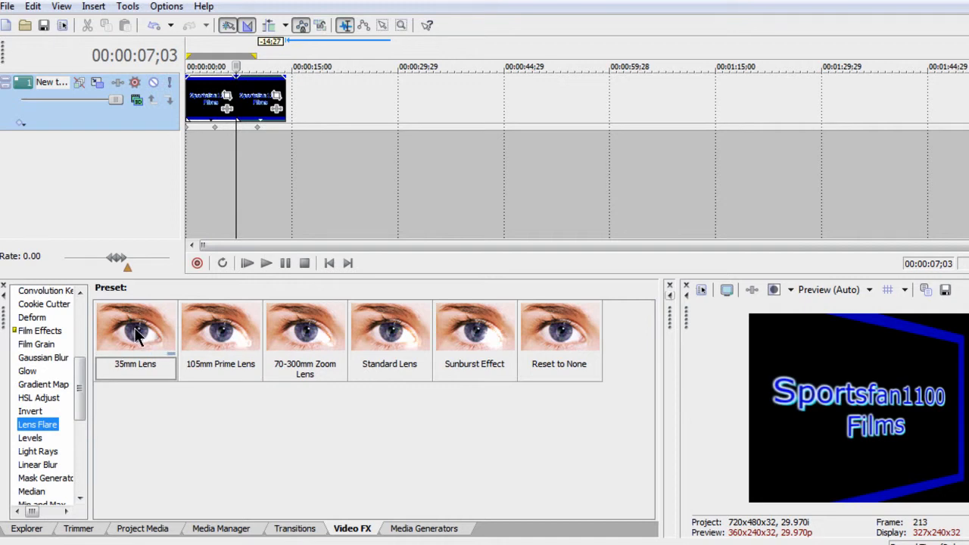
{"action": "left_click_drag", "start_coordinate": [136, 337], "coordinate": [257, 102]}
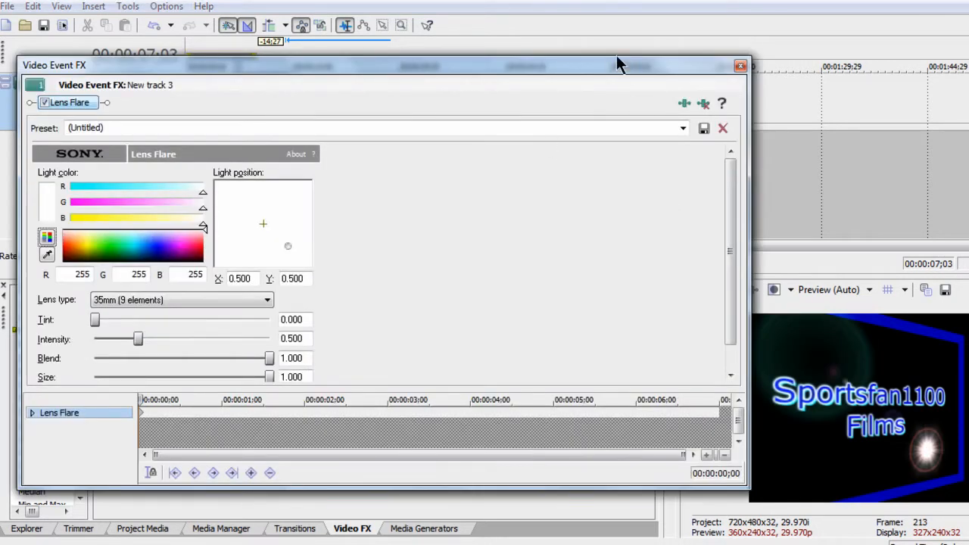
{"action": "left_click_drag", "start_coordinate": [628, 62], "coordinate": [596, 37]}
{"action": "left_click_drag", "start_coordinate": [367, 42], "coordinate": [406, 48]}
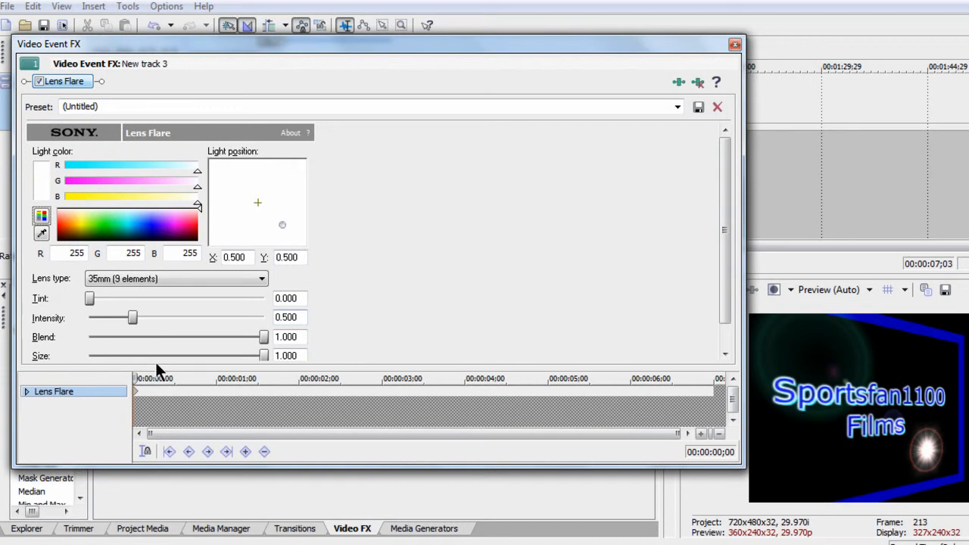
- Keyframe the flare's light position to the upper right at about 0;25 and the upper left, X -0.734, Y -0.561, at 1;27
{"action": "left_click_drag", "start_coordinate": [136, 378], "coordinate": [205, 378]}
{"action": "left_click_drag", "start_coordinate": [282, 224], "coordinate": [288, 179]}
{"action": "key", "text": "space"}
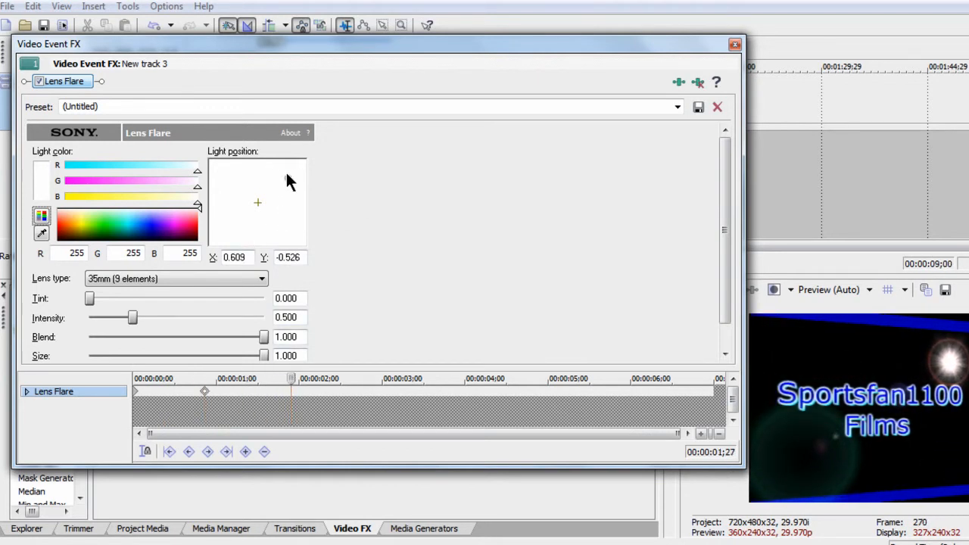
{"action": "left_click_drag", "start_coordinate": [287, 181], "coordinate": [220, 176]}
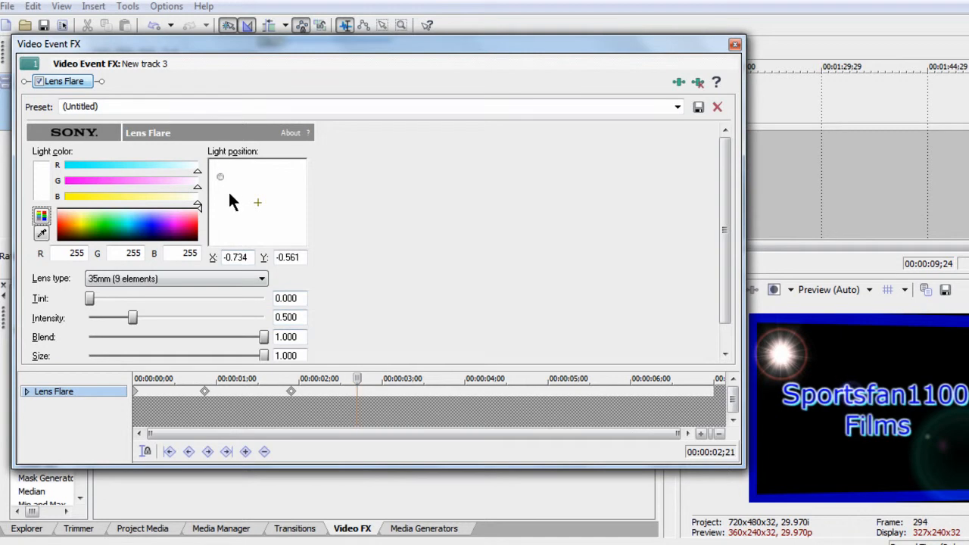
- Keyframe the flare's light position to the lower left at 2;21 and the lower right, X 0.703, Y 0.596, at 3;10
{"action": "left_click_drag", "start_coordinate": [218, 181], "coordinate": [222, 227]}
{"action": "left_click_drag", "start_coordinate": [358, 383], "coordinate": [407, 378]}
{"action": "left_click_drag", "start_coordinate": [219, 226], "coordinate": [291, 229]}
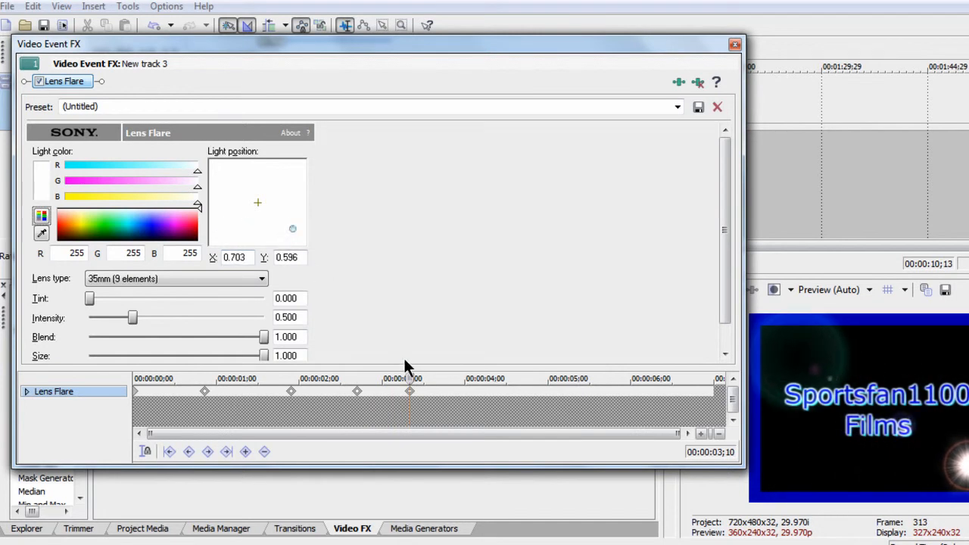
- Scrub through the lens flare keyframes to check how the light moves around the title
{"action": "left_click_drag", "start_coordinate": [410, 379], "coordinate": [291, 383]}
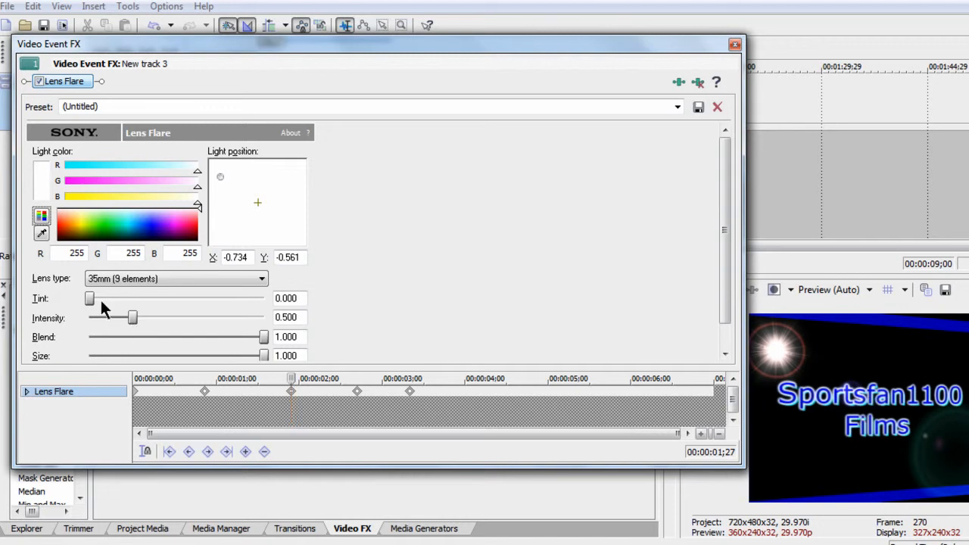
{"action": "left_click_drag", "start_coordinate": [112, 301], "coordinate": [164, 317]}
{"action": "left_click_drag", "start_coordinate": [263, 336], "coordinate": [209, 354]}
{"action": "left_click_drag", "start_coordinate": [280, 379], "coordinate": [336, 332]}
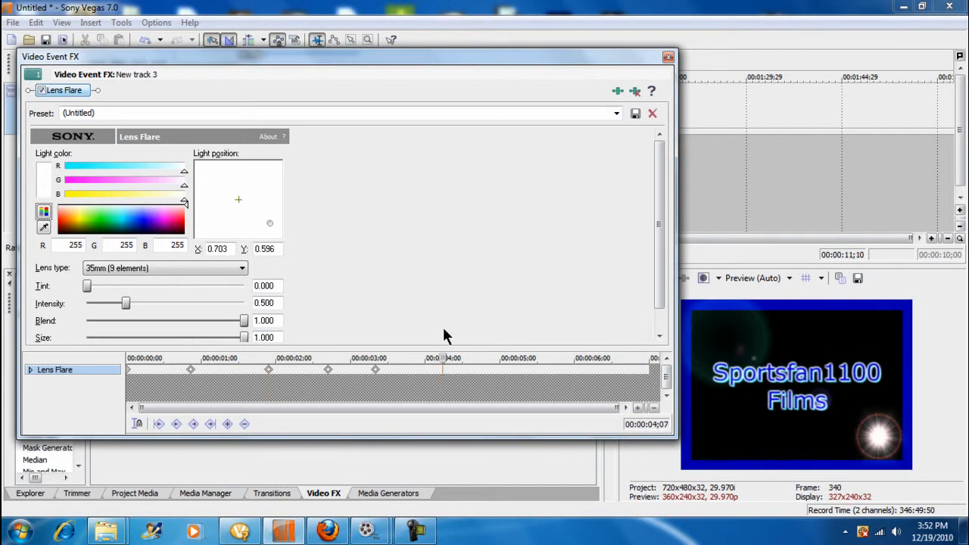
- Leave the lens flare settings and return to the start of the timeline
{"action": "left_click", "coordinate": [667, 57]}
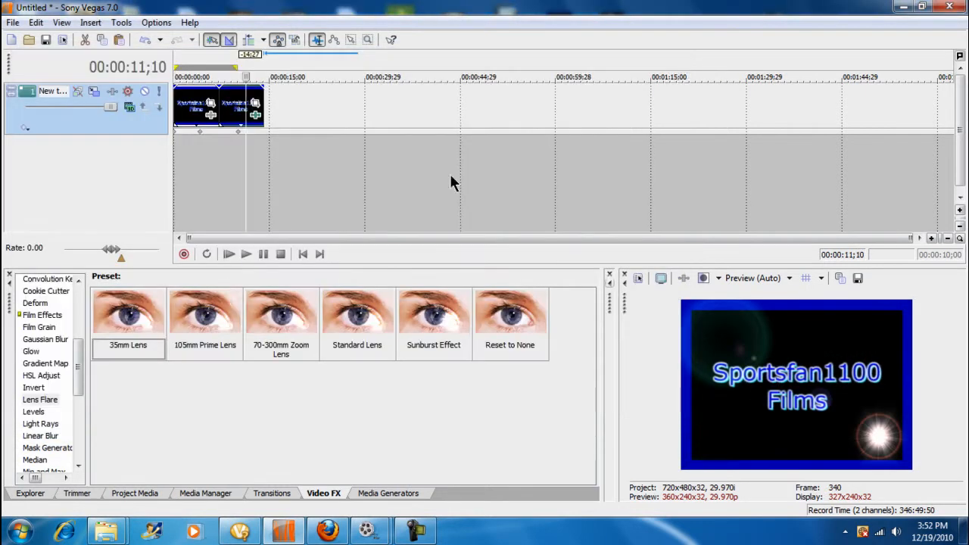
{"action": "left_click", "coordinate": [301, 254]}
{"action": "left_click_drag", "start_coordinate": [175, 165], "coordinate": [119, 190]}
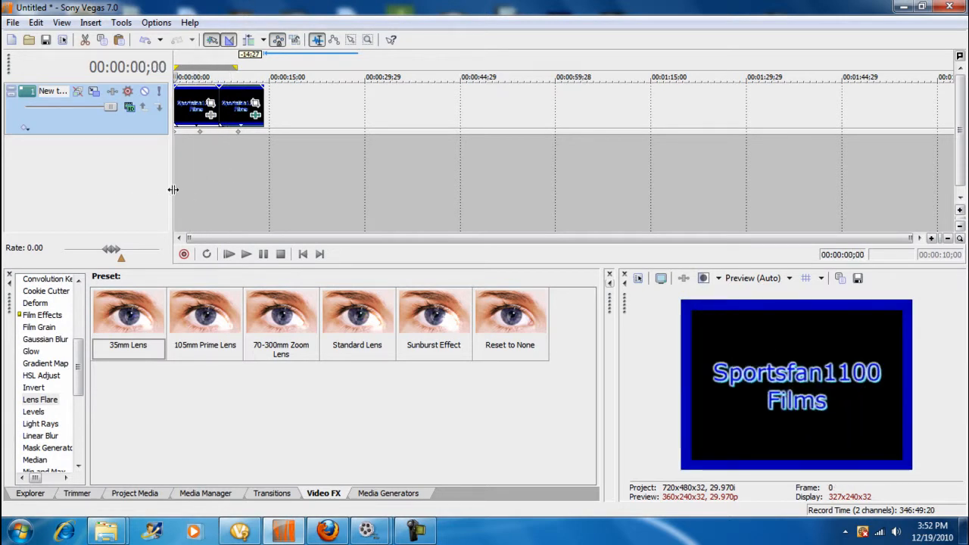
{"action": "left_click_drag", "start_coordinate": [175, 190], "coordinate": [161, 221]}
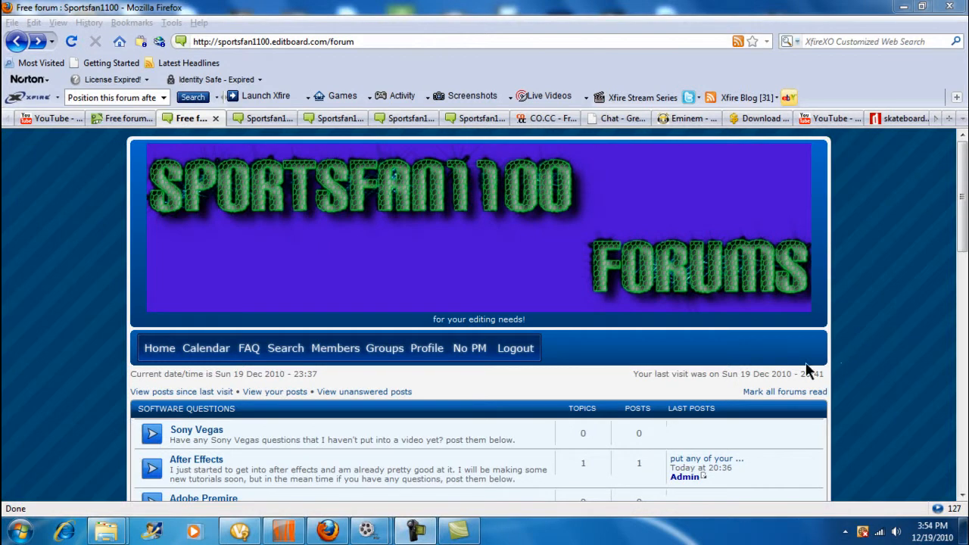
- Look over the whole Sportsfan1100 forum index in Firefox, from the banner to the site statistics
{"action": "mouse_move", "coordinate": [962, 213]}
{"action": "left_mouse_down"}
{"action": "mouse_move", "coordinate": [963, 363]}
{"action": "mouse_move", "coordinate": [964, 214]}
{"action": "left_mouse_up"}
{"action": "scroll", "coordinate": [883, 319], "scroll_direction": "down", "scroll_amount": 10}
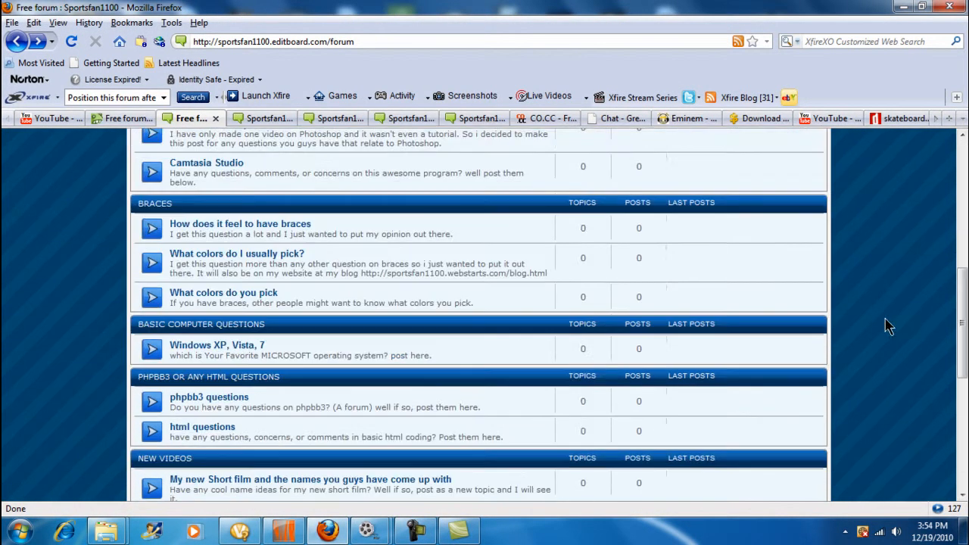
{"action": "scroll", "coordinate": [890, 319], "scroll_direction": "up", "scroll_amount": 10}
{"action": "scroll", "coordinate": [890, 319], "scroll_direction": "down", "scroll_amount": 12}
{"action": "scroll", "coordinate": [890, 318], "scroll_direction": "down", "scroll_amount": 3}
{"action": "scroll", "coordinate": [890, 319], "scroll_direction": "up", "scroll_amount": 12}
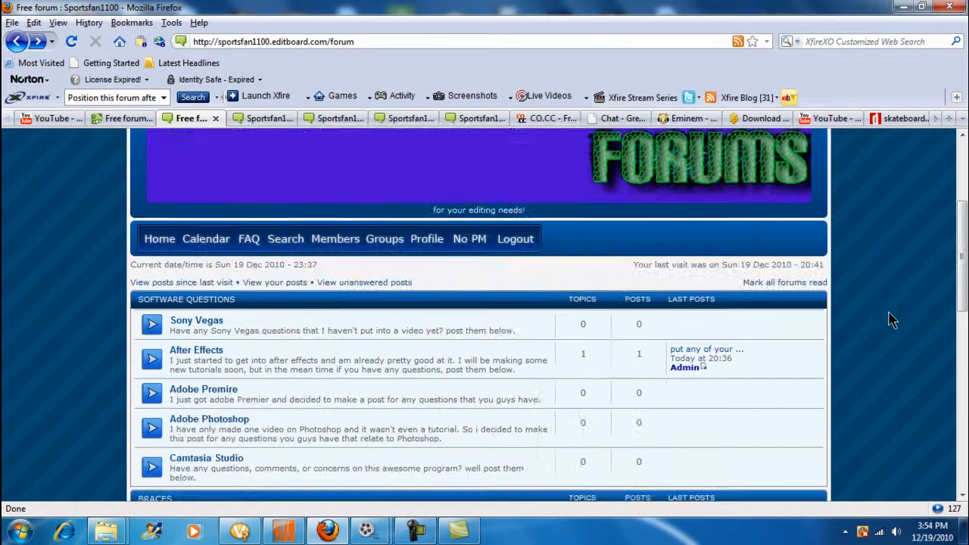
{"action": "scroll", "coordinate": [890, 318], "scroll_direction": "down", "scroll_amount": 9}
{"action": "scroll", "coordinate": [890, 319], "scroll_direction": "up", "scroll_amount": 8}
{"action": "scroll", "coordinate": [889, 318], "scroll_direction": "down", "scroll_amount": 5}
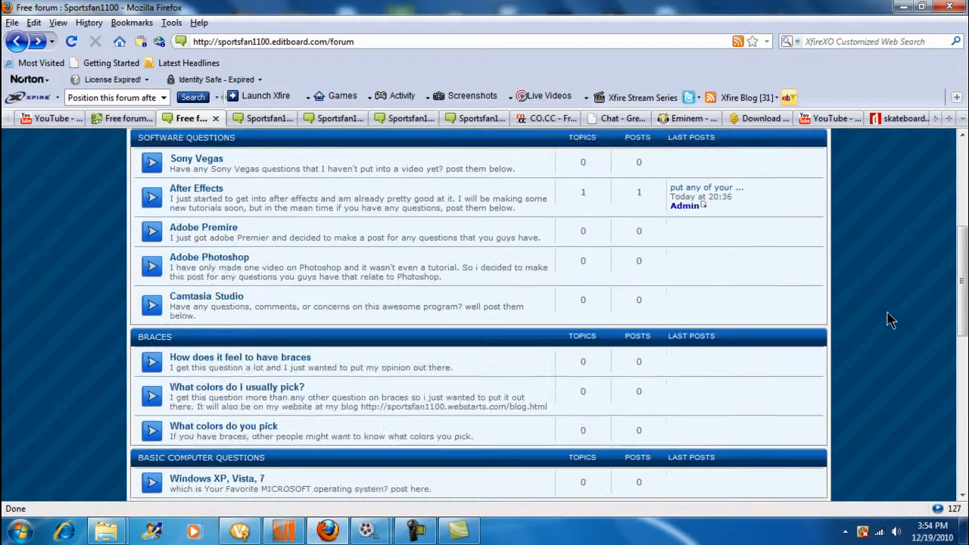
{"action": "scroll", "coordinate": [890, 319], "scroll_direction": "up", "scroll_amount": 8}
{"action": "scroll", "coordinate": [890, 318], "scroll_direction": "down", "scroll_amount": 15}
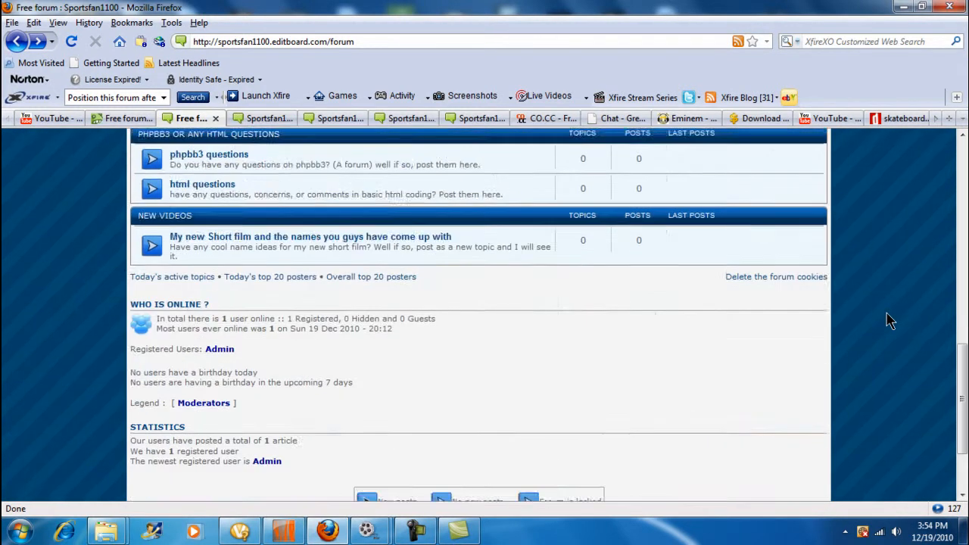
{"action": "scroll", "coordinate": [890, 318], "scroll_direction": "up", "scroll_amount": 13}
{"action": "scroll", "coordinate": [890, 319], "scroll_direction": "up", "scroll_amount": 2}
{"action": "scroll", "coordinate": [890, 319], "scroll_direction": "down", "scroll_amount": 2}
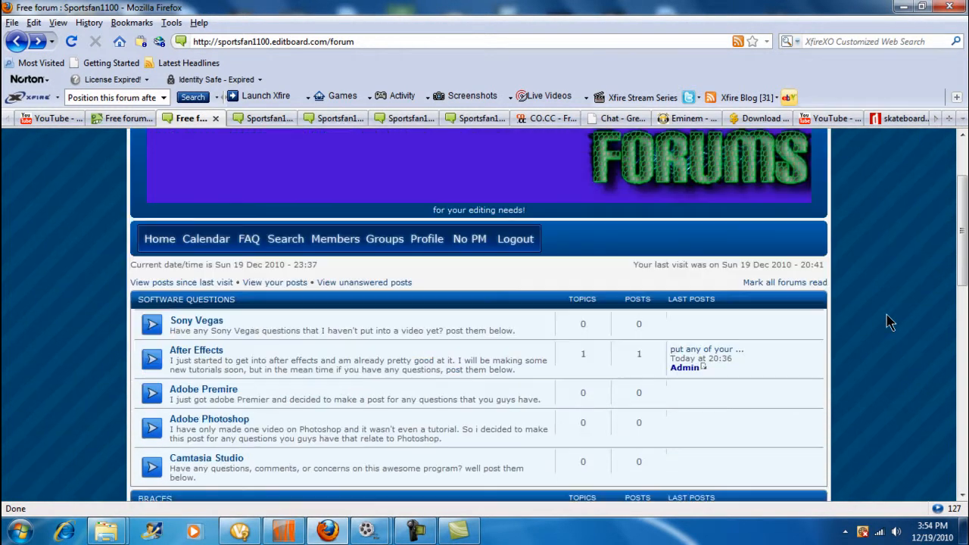
{"action": "scroll", "coordinate": [890, 321], "scroll_direction": "down", "scroll_amount": 2}
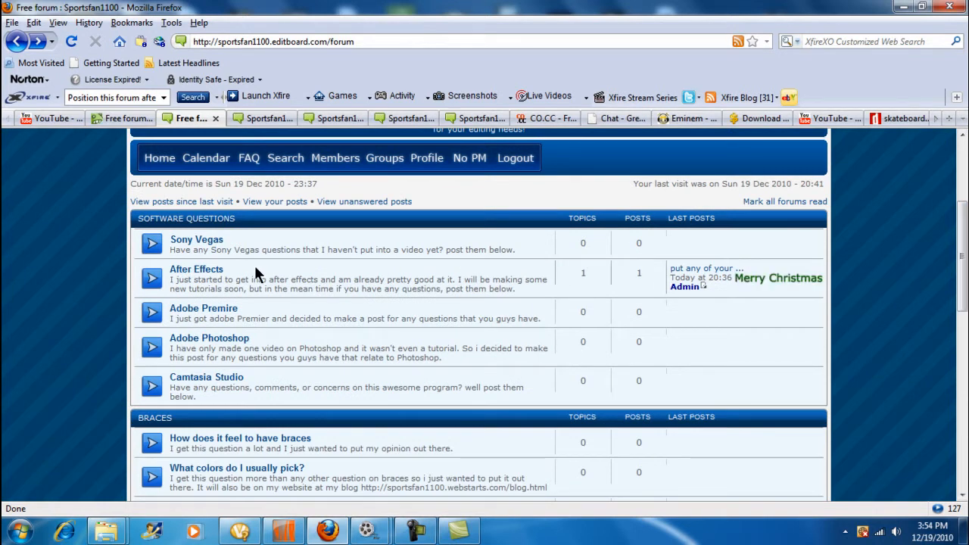
- Read the forum categories from Software Questions through Braces and HTML questions to the short film topic under New Videos
{"action": "mouse_move", "coordinate": [958, 264]}
{"action": "left_mouse_down"}
{"action": "mouse_move", "coordinate": [959, 294]}
{"action": "mouse_move", "coordinate": [963, 278]}
{"action": "left_mouse_up"}
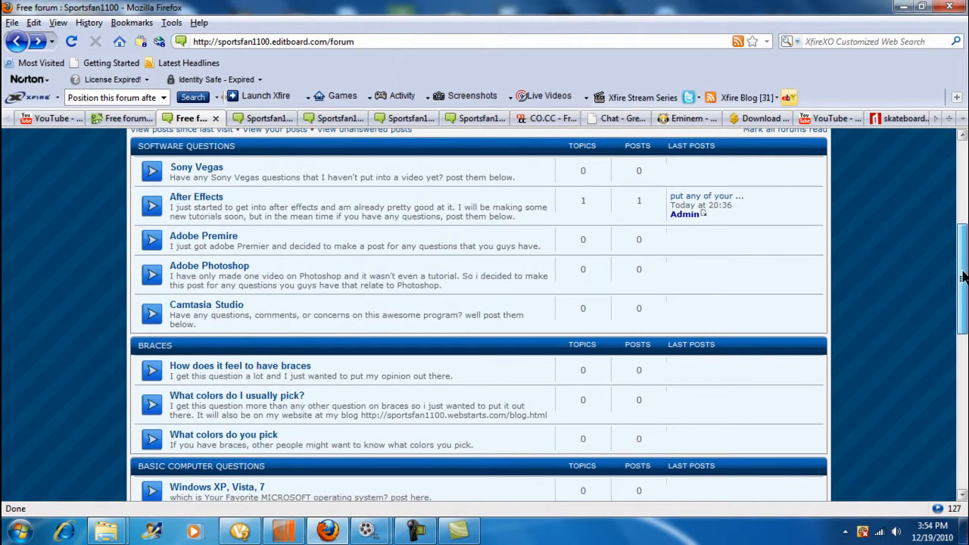
{"action": "scroll", "coordinate": [960, 277], "scroll_direction": "down", "scroll_amount": 2}
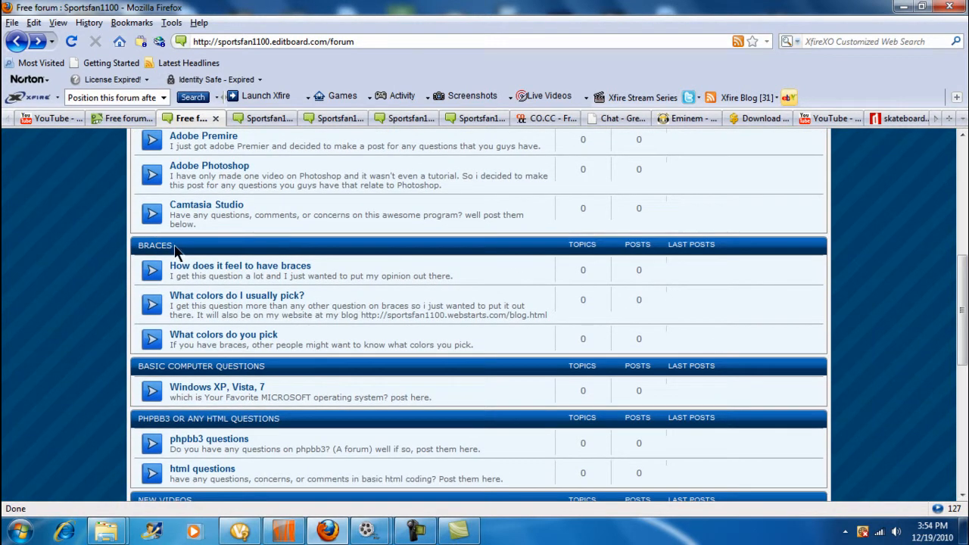
{"action": "scroll", "coordinate": [958, 318], "scroll_direction": "down", "scroll_amount": 1}
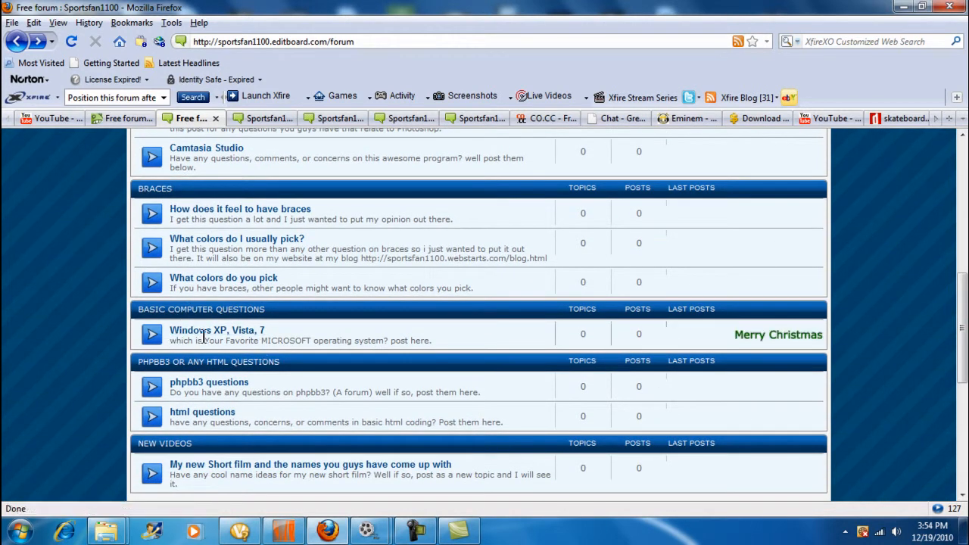
{"action": "scroll", "coordinate": [962, 323], "scroll_direction": "down", "scroll_amount": 2}
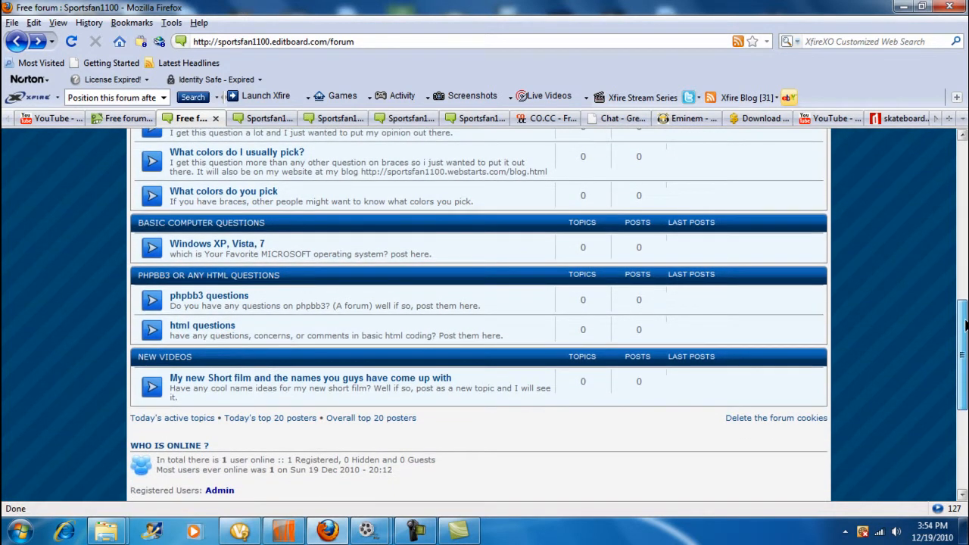
{"action": "mouse_move", "coordinate": [963, 328]}
{"action": "left_mouse_down"}
{"action": "mouse_move", "coordinate": [957, 342]}
{"action": "mouse_move", "coordinate": [955, 327]}
{"action": "left_mouse_up"}
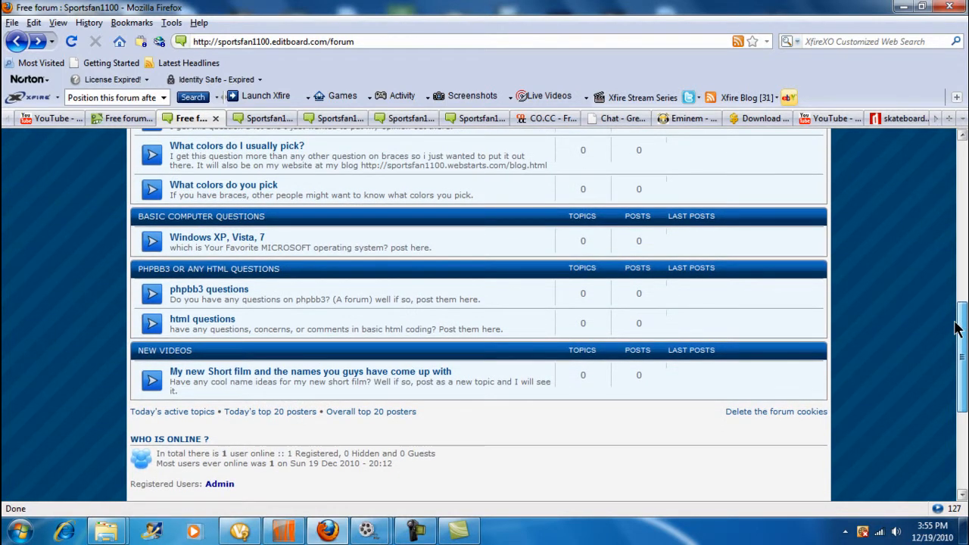
{"action": "left_click_drag", "start_coordinate": [955, 323], "coordinate": [955, 323]}
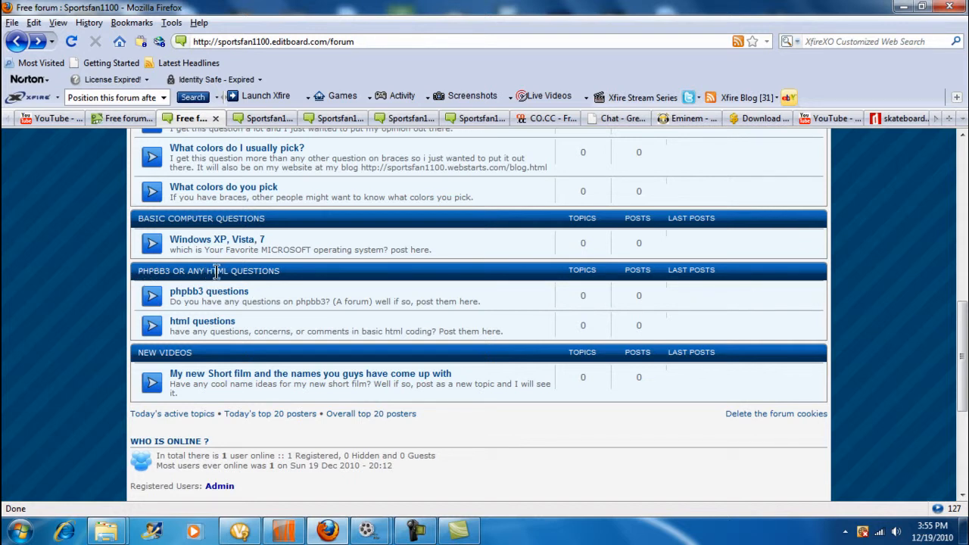
{"action": "mouse_move", "coordinate": [162, 355]}
{"action": "left_mouse_down"}
{"action": "mouse_move", "coordinate": [149, 353]}
{"action": "mouse_move", "coordinate": [171, 354]}
{"action": "left_mouse_up"}
{"action": "left_click", "coordinate": [195, 356]}
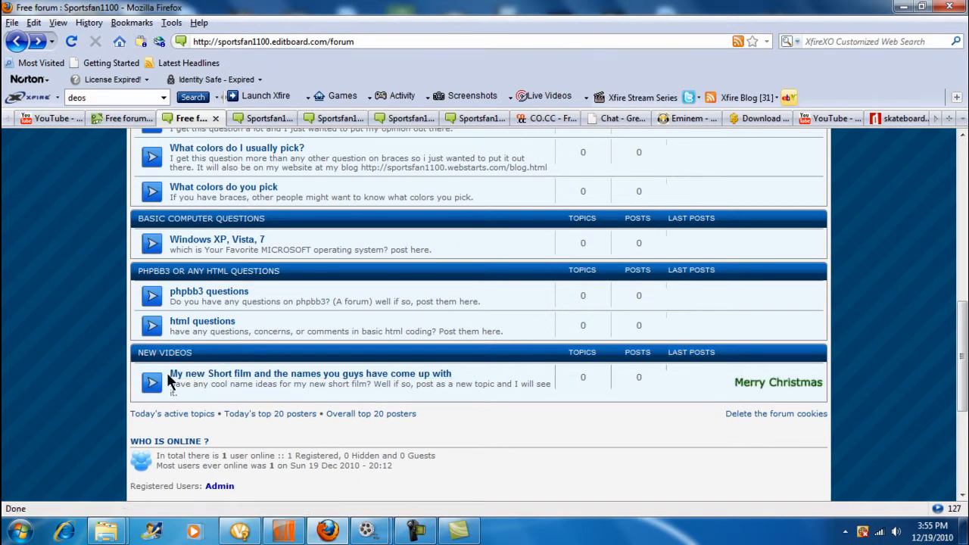
{"action": "left_click_drag", "start_coordinate": [171, 375], "coordinate": [183, 375]}
{"action": "left_click", "coordinate": [216, 394]}
{"action": "left_click_drag", "start_coordinate": [405, 385], "coordinate": [438, 388]}
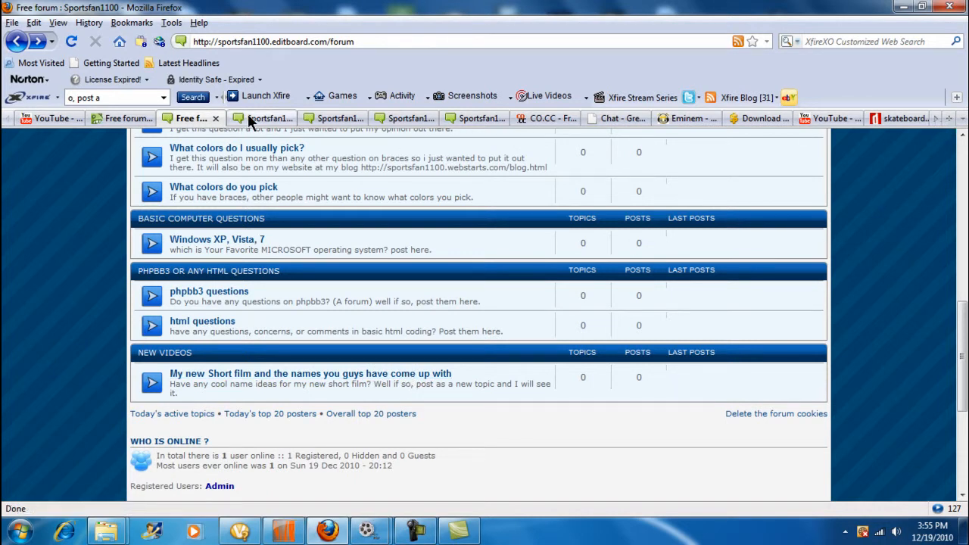
- Switch to the open sportsfan1100 website and view its home page
{"action": "left_click", "coordinate": [936, 121]}
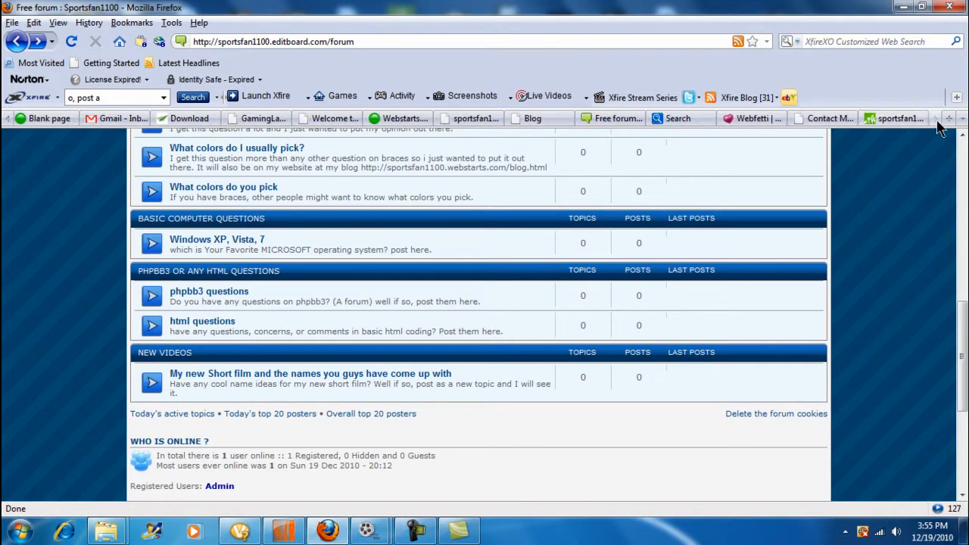
{"action": "left_click", "coordinate": [452, 123]}
{"action": "scroll", "coordinate": [547, 296], "scroll_direction": "down", "scroll_amount": 2}
{"action": "scroll", "coordinate": [545, 299], "scroll_direction": "up", "scroll_amount": 2}
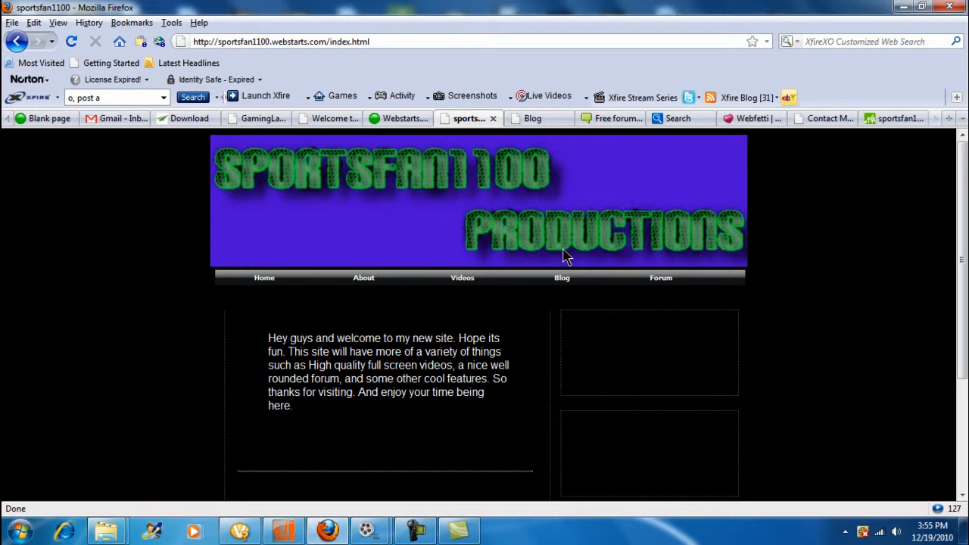
- Open the website's Videos page and look through the posted videos, including the Jump Through Wall Effect
{"action": "left_click", "coordinate": [353, 286]}
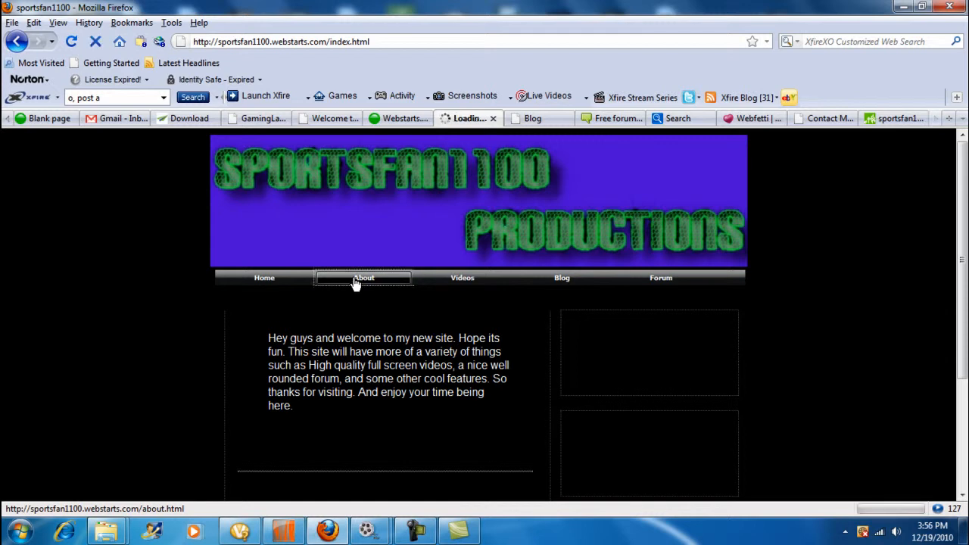
{"action": "left_click", "coordinate": [454, 285]}
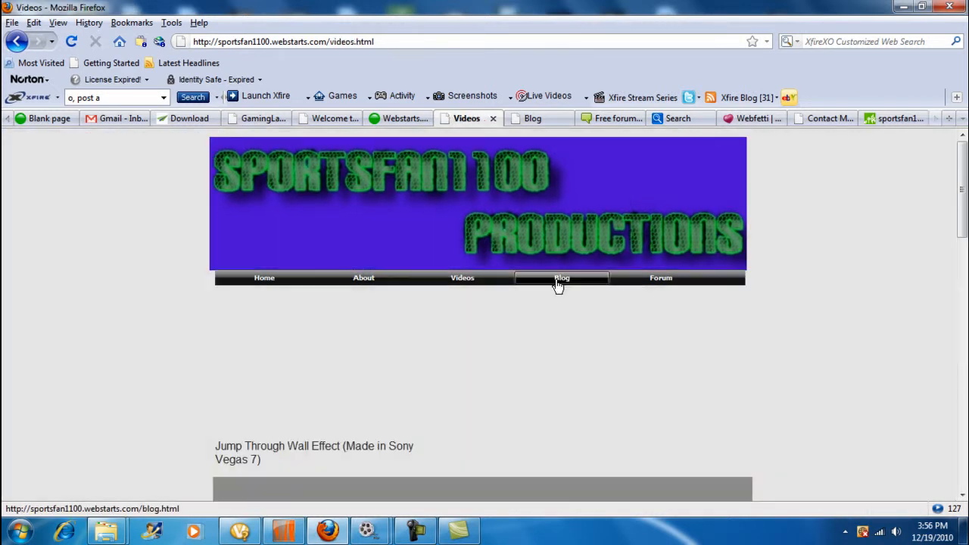
{"action": "scroll", "coordinate": [447, 333], "scroll_direction": "down", "scroll_amount": 10}
{"action": "scroll", "coordinate": [444, 336], "scroll_direction": "up", "scroll_amount": 4}
{"action": "scroll", "coordinate": [443, 335], "scroll_direction": "down", "scroll_amount": 5}
{"action": "scroll", "coordinate": [446, 331], "scroll_direction": "up", "scroll_amount": 5}
{"action": "scroll", "coordinate": [454, 327], "scroll_direction": "down", "scroll_amount": 5}
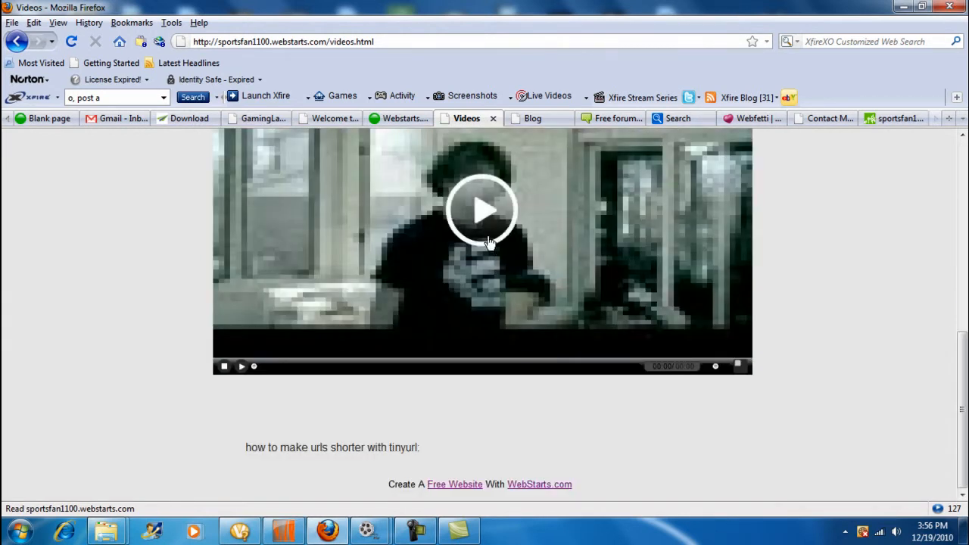
{"action": "scroll", "coordinate": [605, 310], "scroll_direction": "up", "scroll_amount": 5}
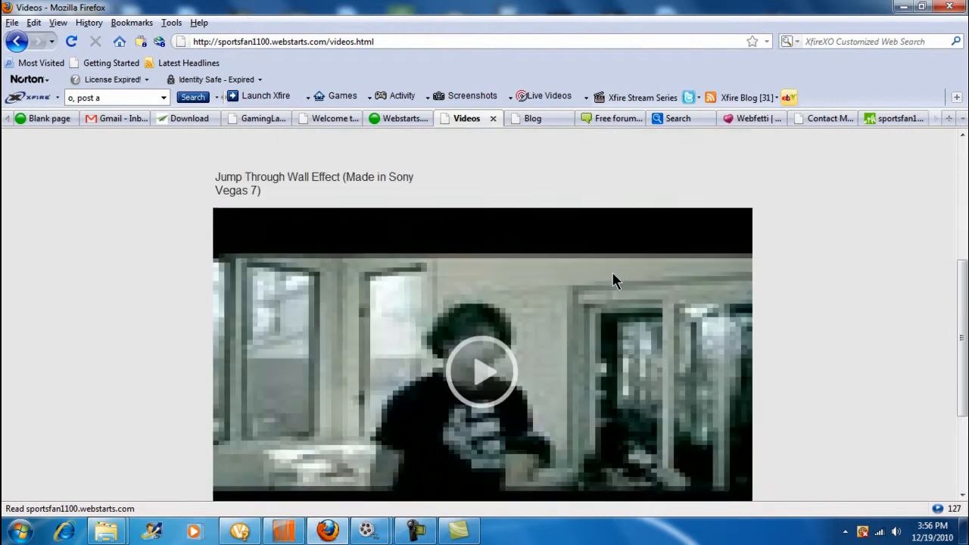
- Open the website's Blog page and read the "My new short film" and "Becomming A partner" posts
{"action": "left_click", "coordinate": [563, 282]}
{"action": "scroll", "coordinate": [609, 299], "scroll_direction": "down", "scroll_amount": 8}
{"action": "scroll", "coordinate": [609, 299], "scroll_direction": "up", "scroll_amount": 4}
{"action": "scroll", "coordinate": [609, 299], "scroll_direction": "down", "scroll_amount": 1}
{"action": "scroll", "coordinate": [612, 298], "scroll_direction": "up", "scroll_amount": 2}
{"action": "scroll", "coordinate": [612, 299], "scroll_direction": "down", "scroll_amount": 3}
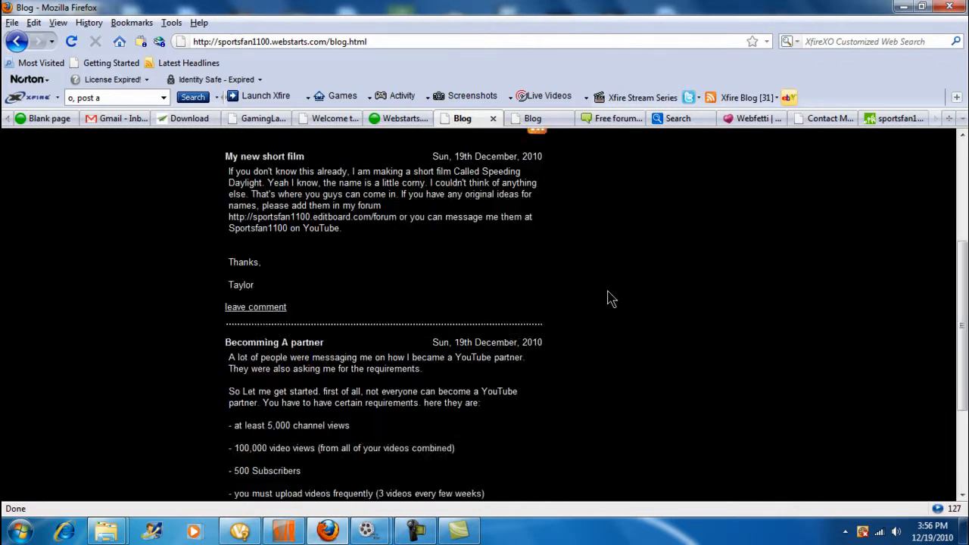
{"action": "scroll", "coordinate": [612, 299], "scroll_direction": "up", "scroll_amount": 1}
{"action": "scroll", "coordinate": [612, 299], "scroll_direction": "up", "scroll_amount": 3}
{"action": "scroll", "coordinate": [610, 297], "scroll_direction": "down", "scroll_amount": 4}
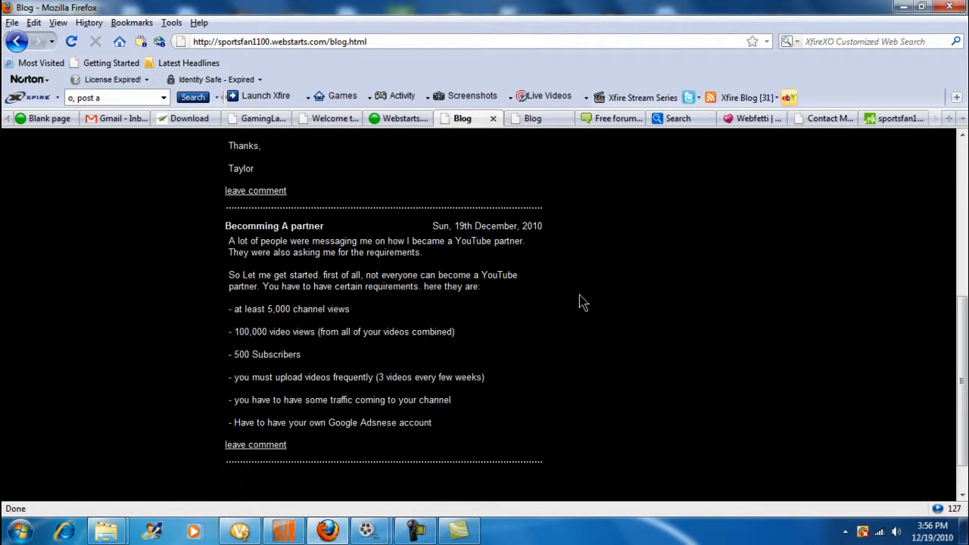
- Highlight the "Becomming A partner" heading and the post's channel view and video view requirements while reading them
{"action": "left_click_drag", "start_coordinate": [226, 228], "coordinate": [280, 242]}
{"action": "left_click", "coordinate": [264, 274]}
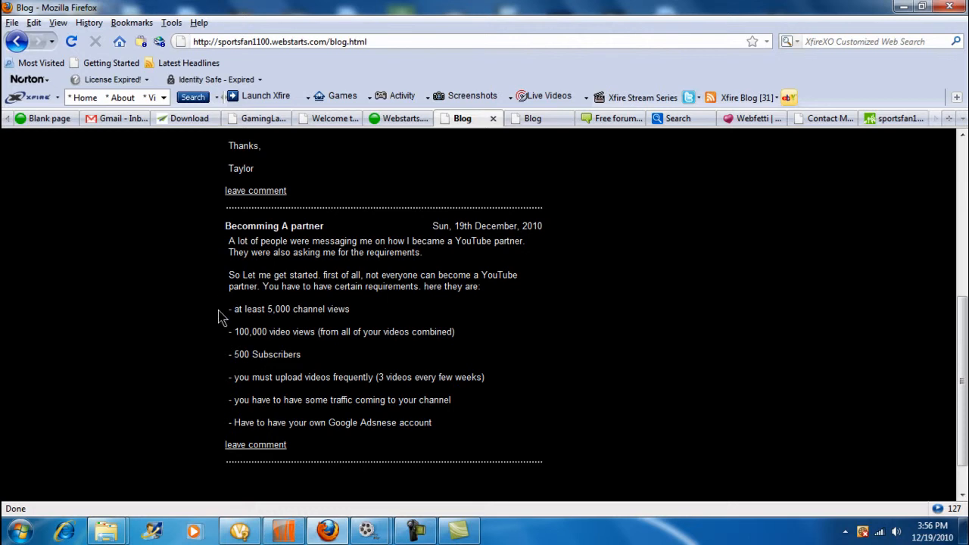
{"action": "left_click_drag", "start_coordinate": [228, 314], "coordinate": [319, 348]}
{"action": "left_click", "coordinate": [317, 337]}
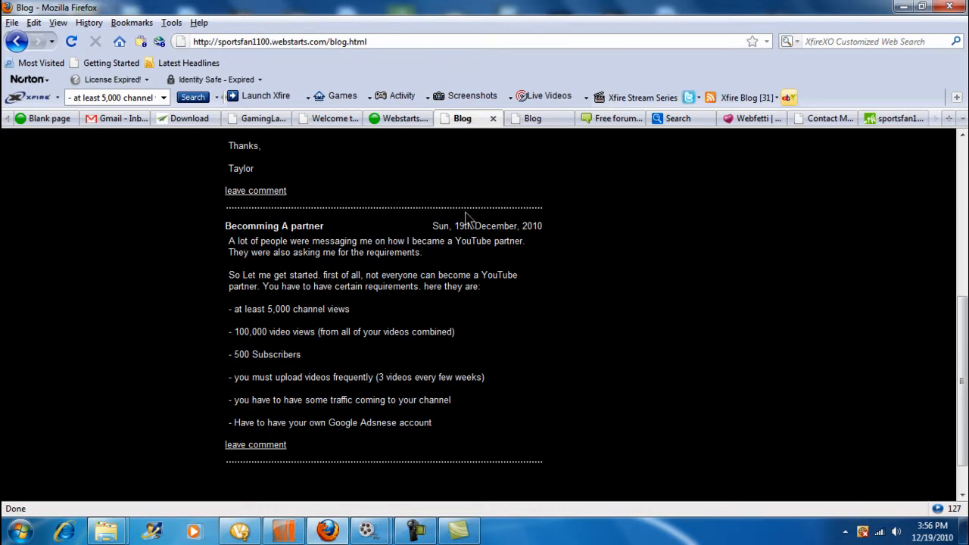
- Open the website's Forum page, enter the forum through its "Enter Forum Here" banner and look over the forum index
{"action": "scroll", "coordinate": [467, 219], "scroll_direction": "up", "scroll_amount": 2}
{"action": "scroll", "coordinate": [467, 219], "scroll_direction": "up", "scroll_amount": 6}
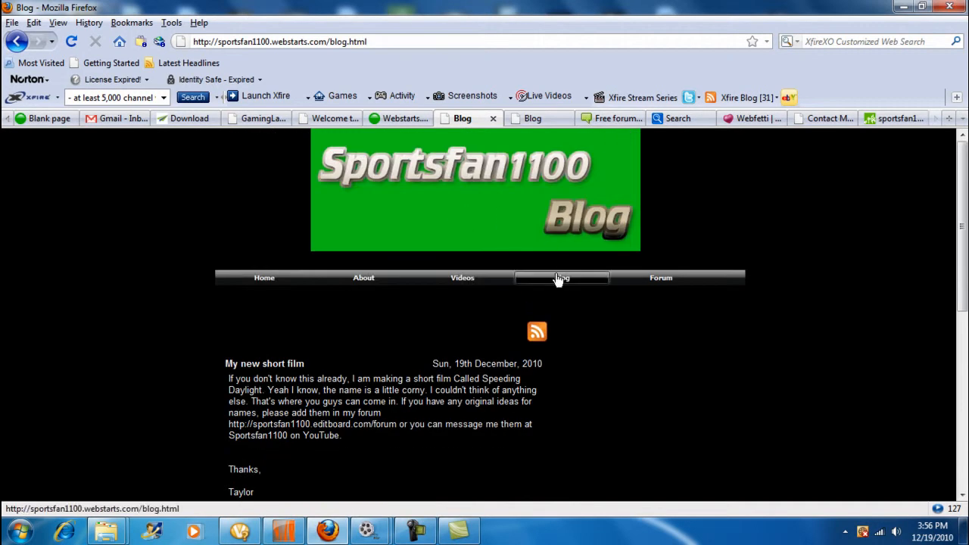
{"action": "left_click", "coordinate": [683, 286]}
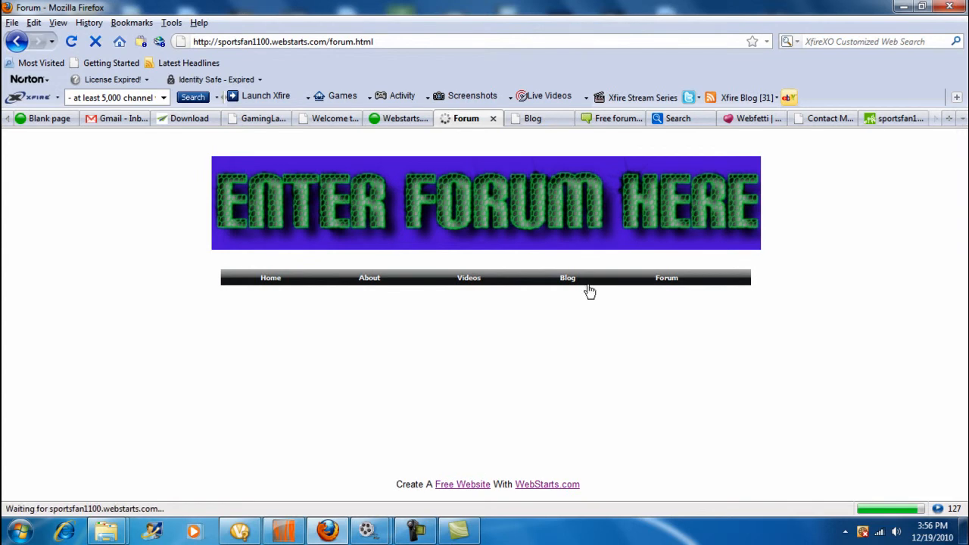
{"action": "left_click", "coordinate": [406, 203]}
{"action": "scroll", "coordinate": [485, 395], "scroll_direction": "down", "scroll_amount": 18}
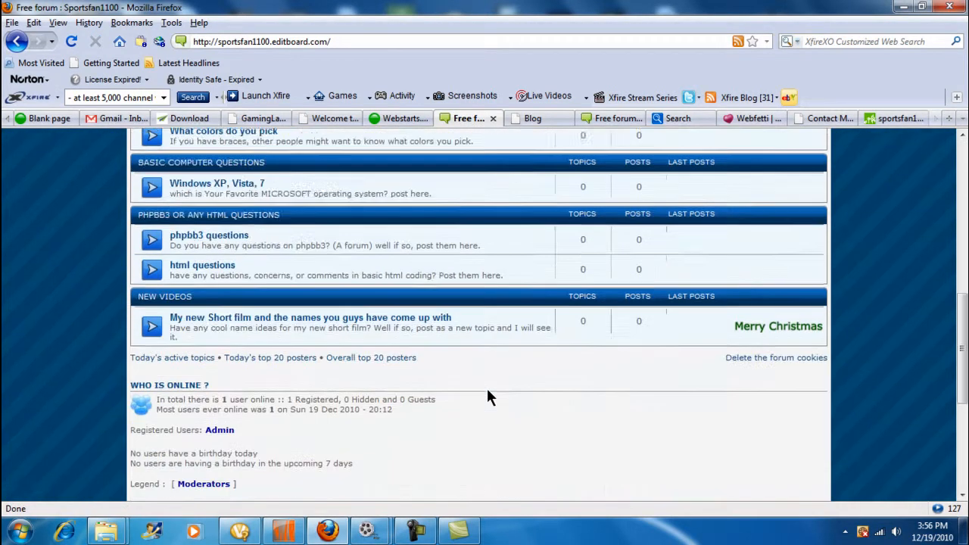
{"action": "scroll", "coordinate": [486, 390], "scroll_direction": "up", "scroll_amount": 15}
{"action": "scroll", "coordinate": [488, 391], "scroll_direction": "up", "scroll_amount": 3}
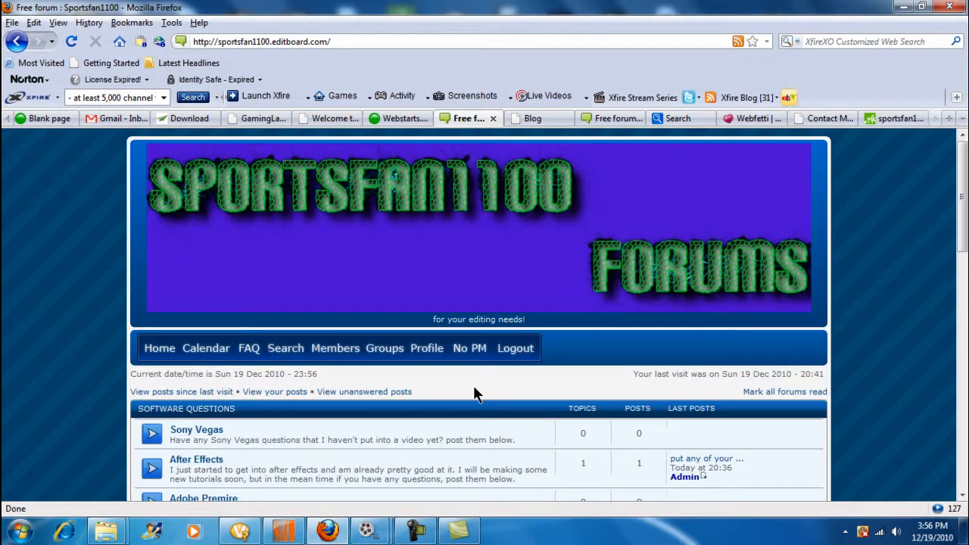
{"action": "scroll", "coordinate": [465, 390], "scroll_direction": "down", "scroll_amount": 15}
{"action": "scroll", "coordinate": [460, 388], "scroll_direction": "up", "scroll_amount": 15}
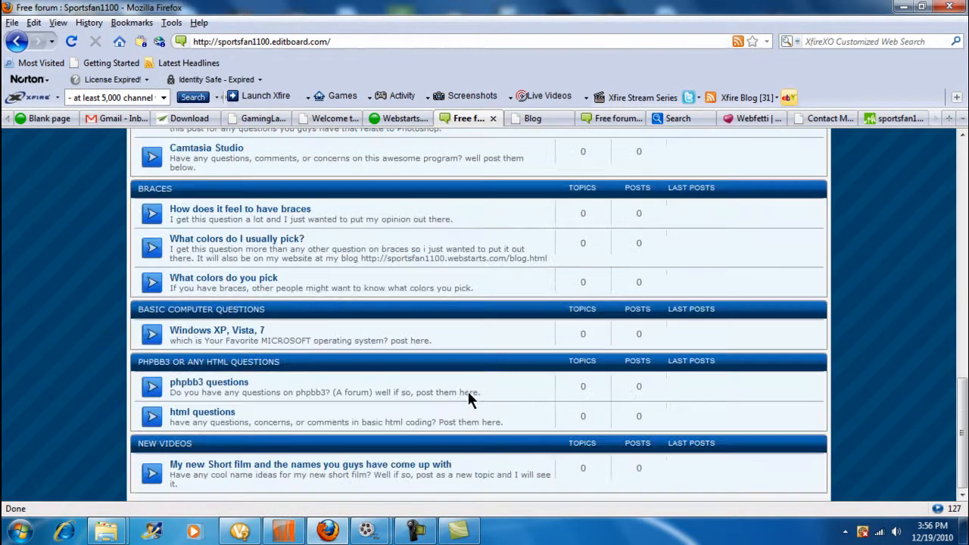